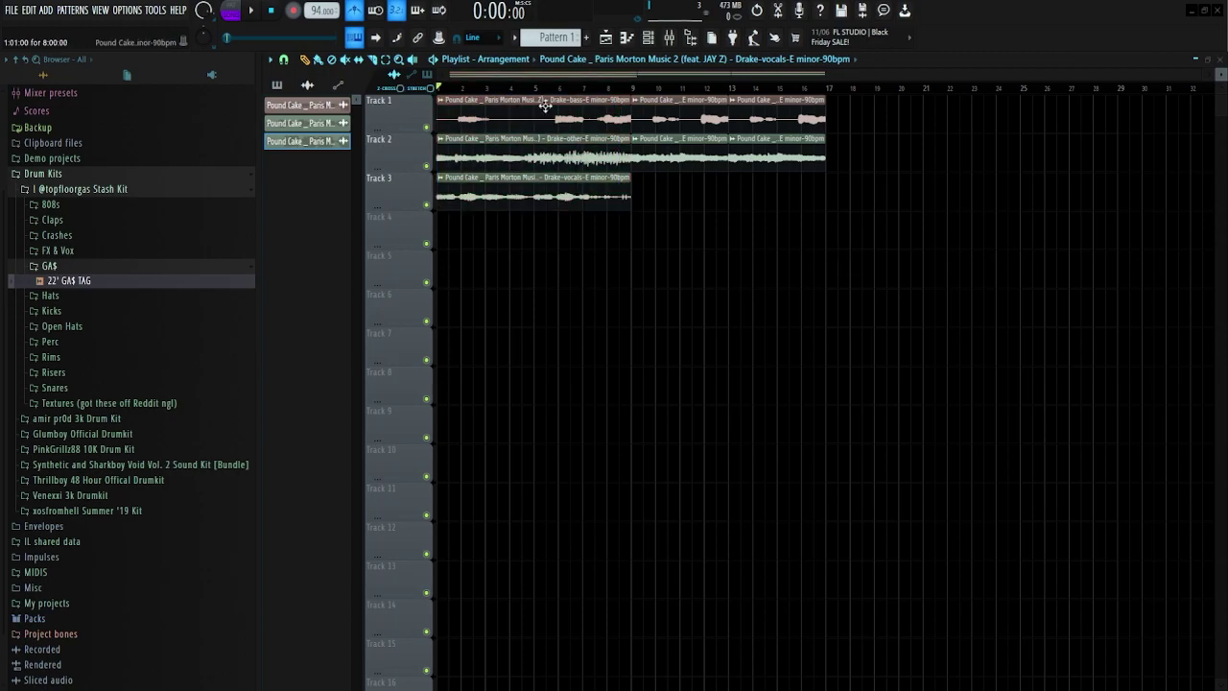
# Examine the repeated bass and other-stem clips from bar 9, including the bass sample's settings and the clip crossfades at bar 9.
pyautogui.moveTo(651, 109); pyautogui.dragTo(778, 173)
pyautogui.scroll(3, 722, 161)
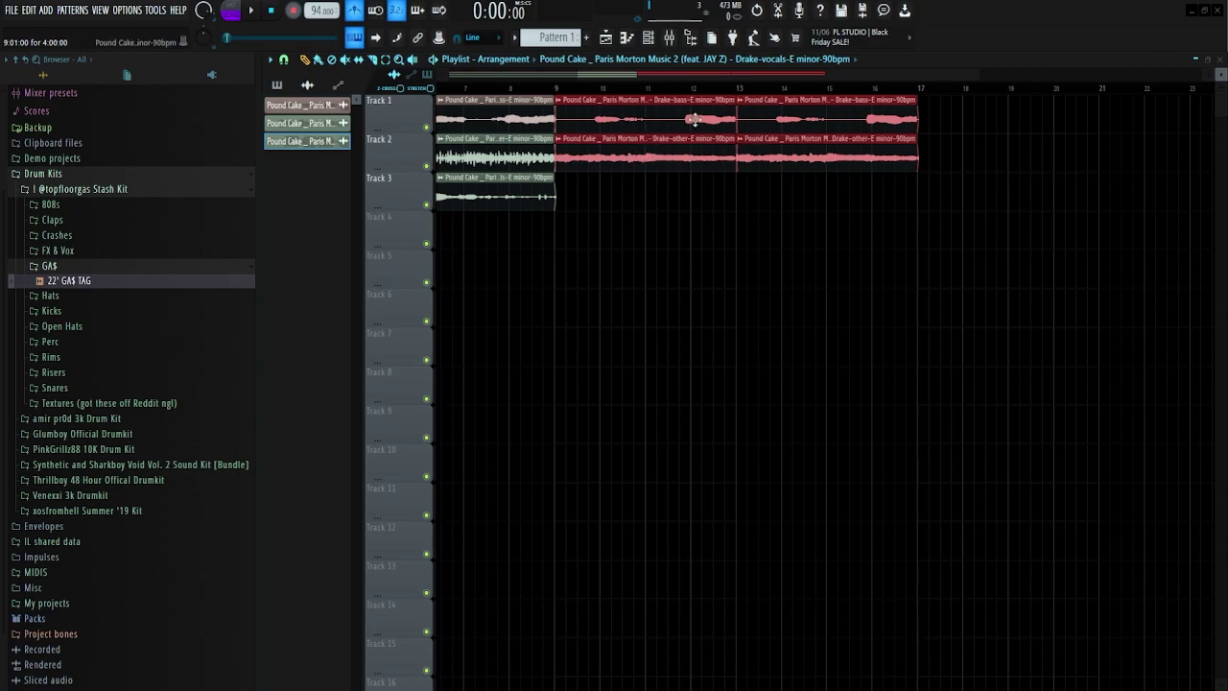
pyautogui.scroll(-3, 636, 156)
pyautogui.click(744, 211)
pyautogui.scroll(4, 669, 121)
pyautogui.doubleClick(598, 120)
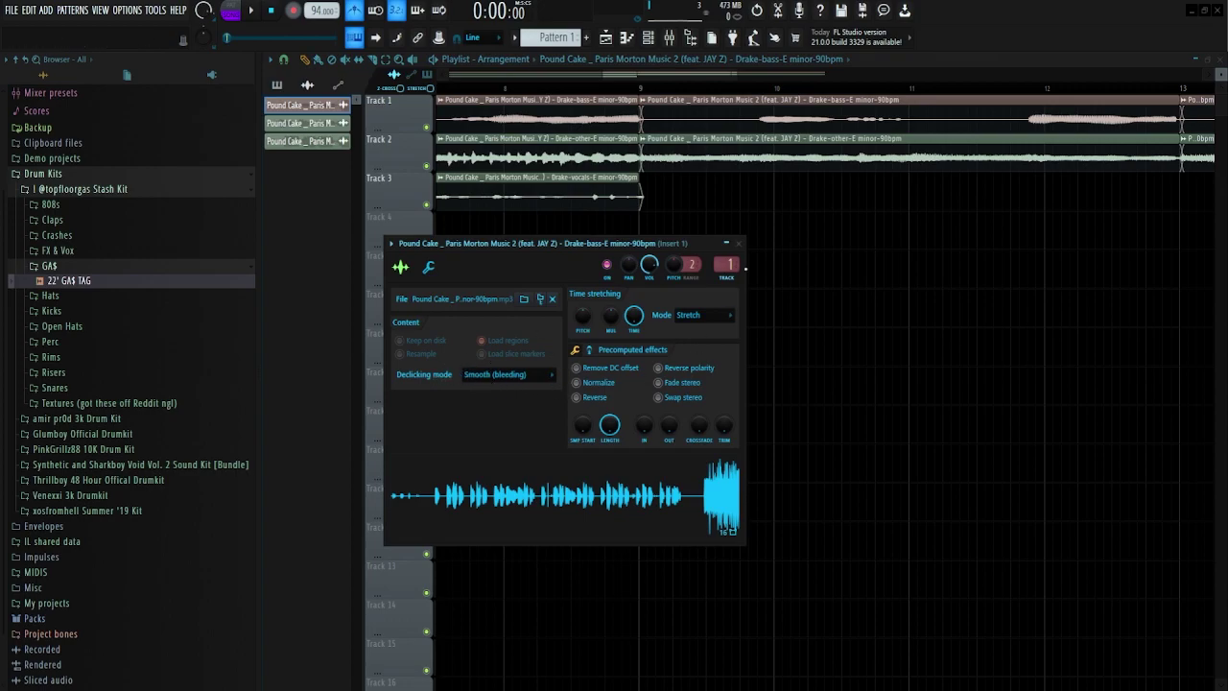
pyautogui.click(739, 243)
pyautogui.scroll(5, 649, 128)
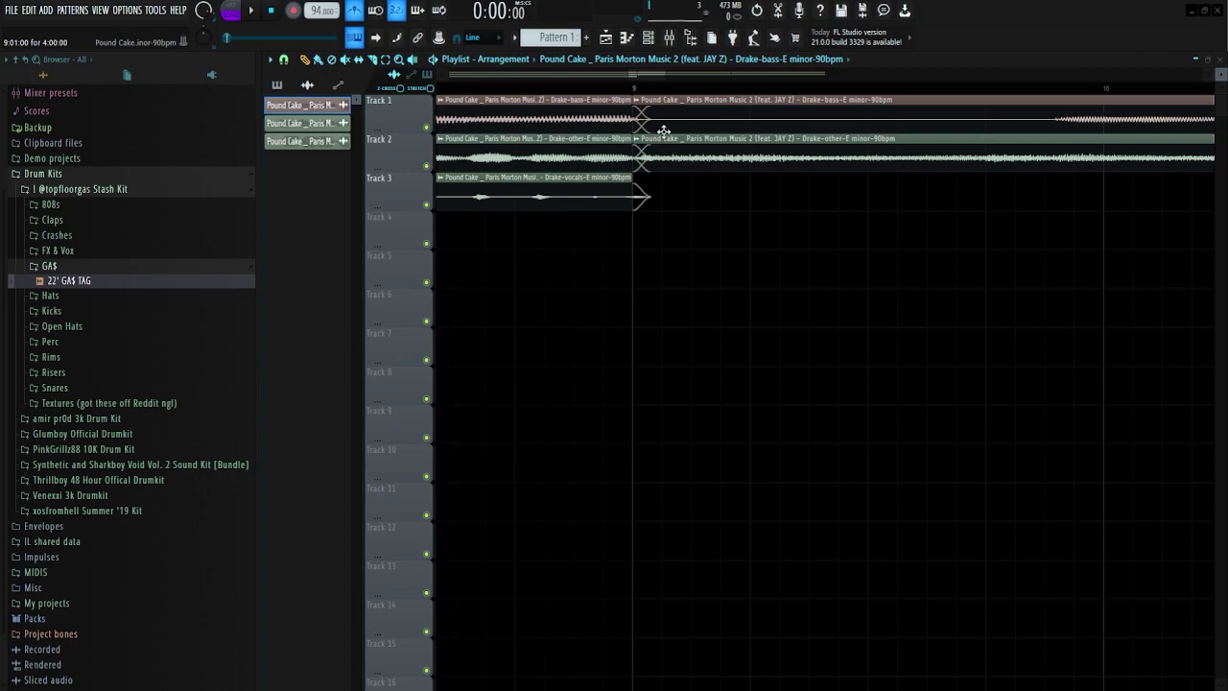
pyautogui.scroll(-6, 663, 130)
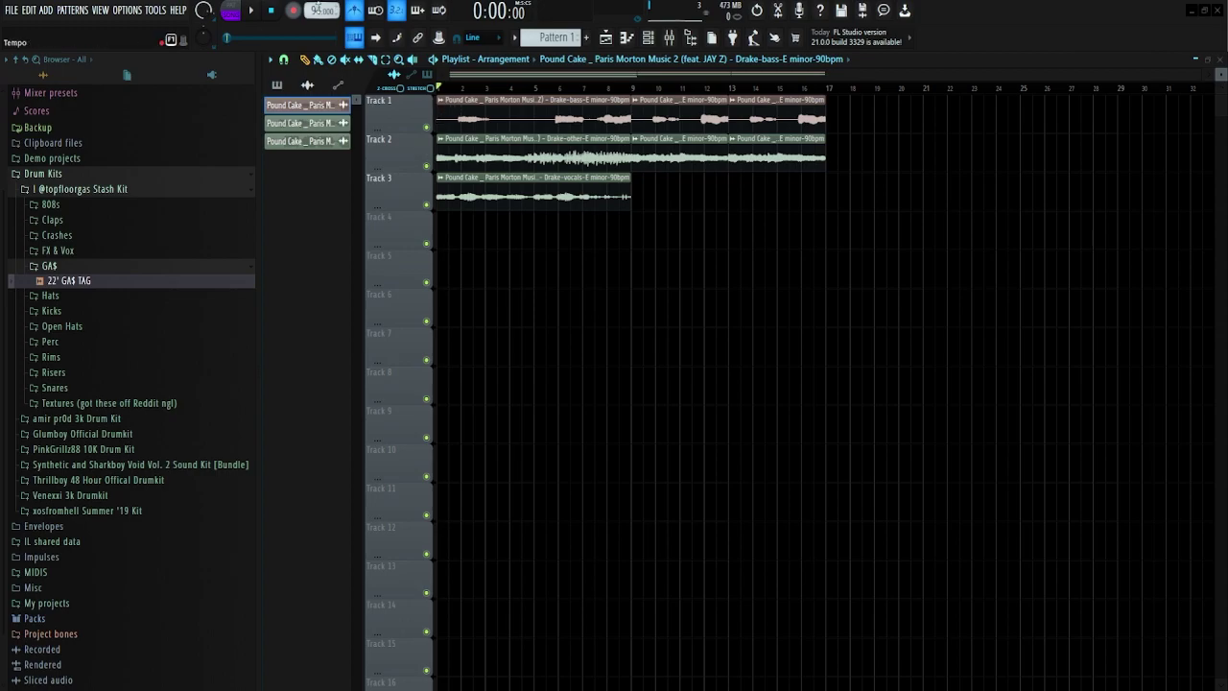
# Inspect the bass sample's pitch and time-stretching settings, and listen to the arrangement from the start.
pyautogui.doubleClick(530, 106)
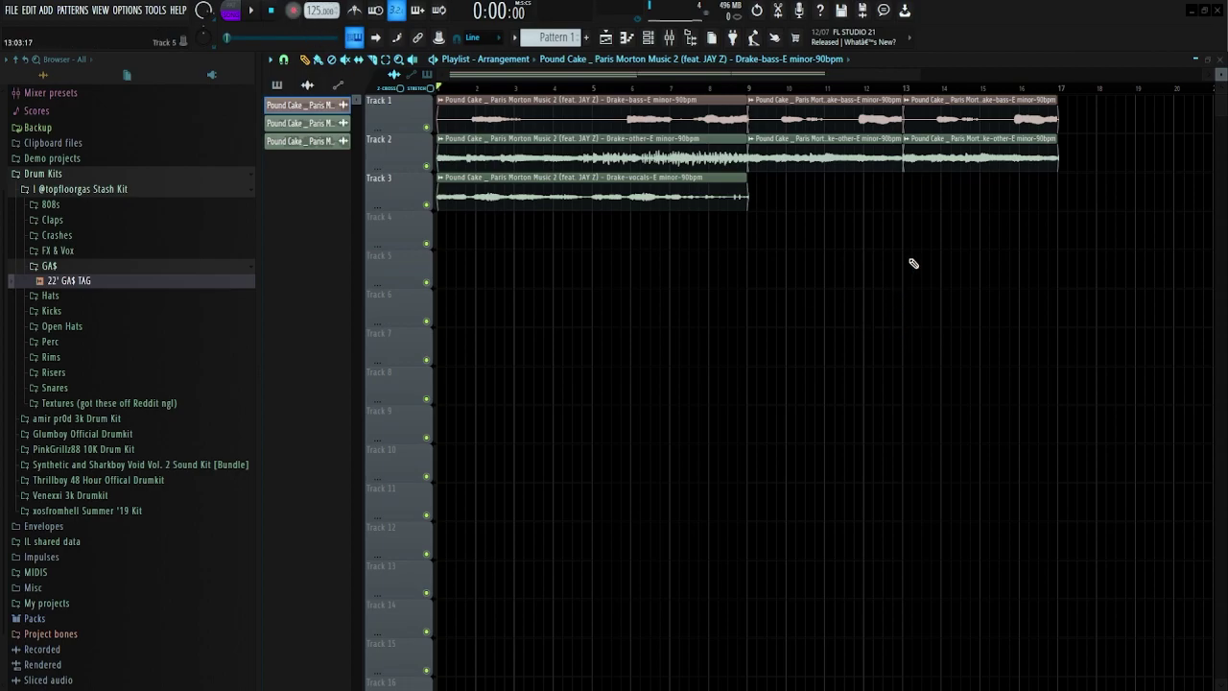
pyautogui.doubleClick(612, 108)
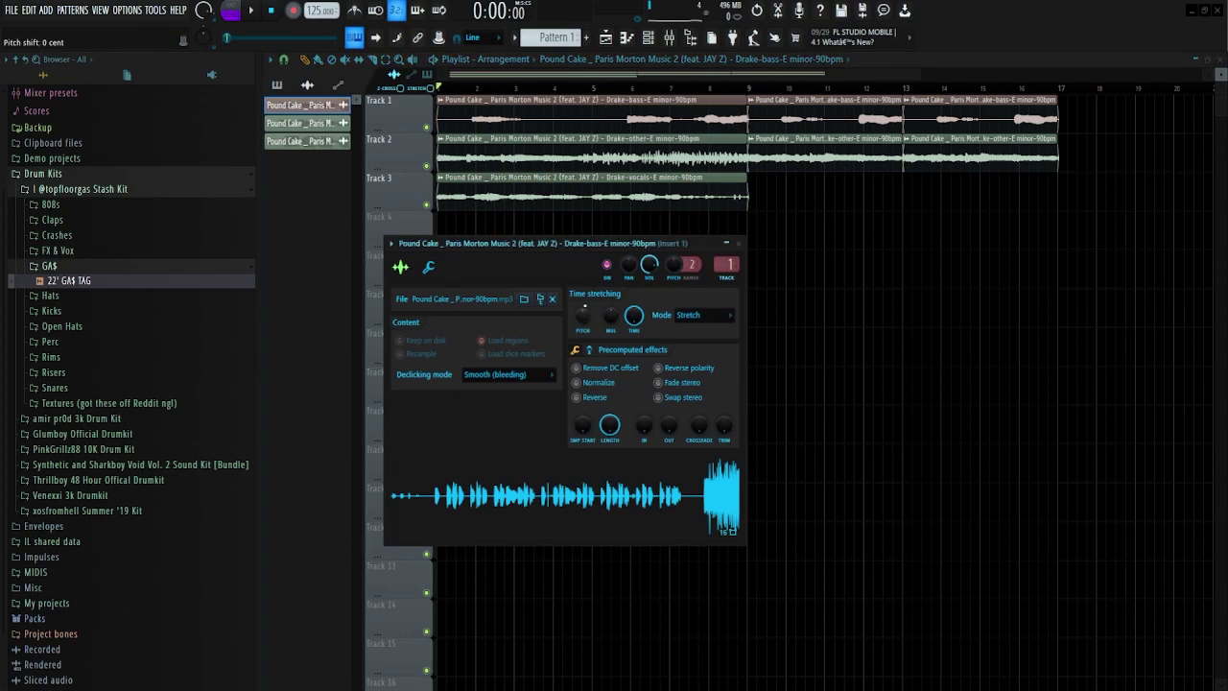
pyautogui.click(658, 195)
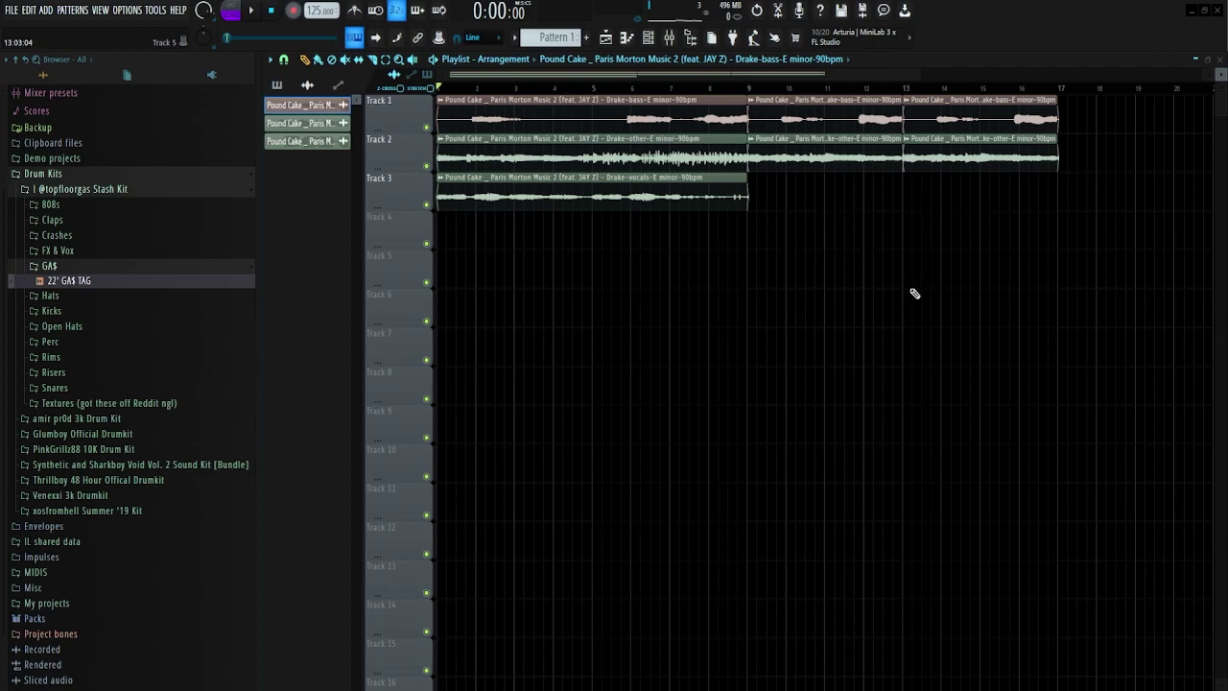
pyautogui.press('space')
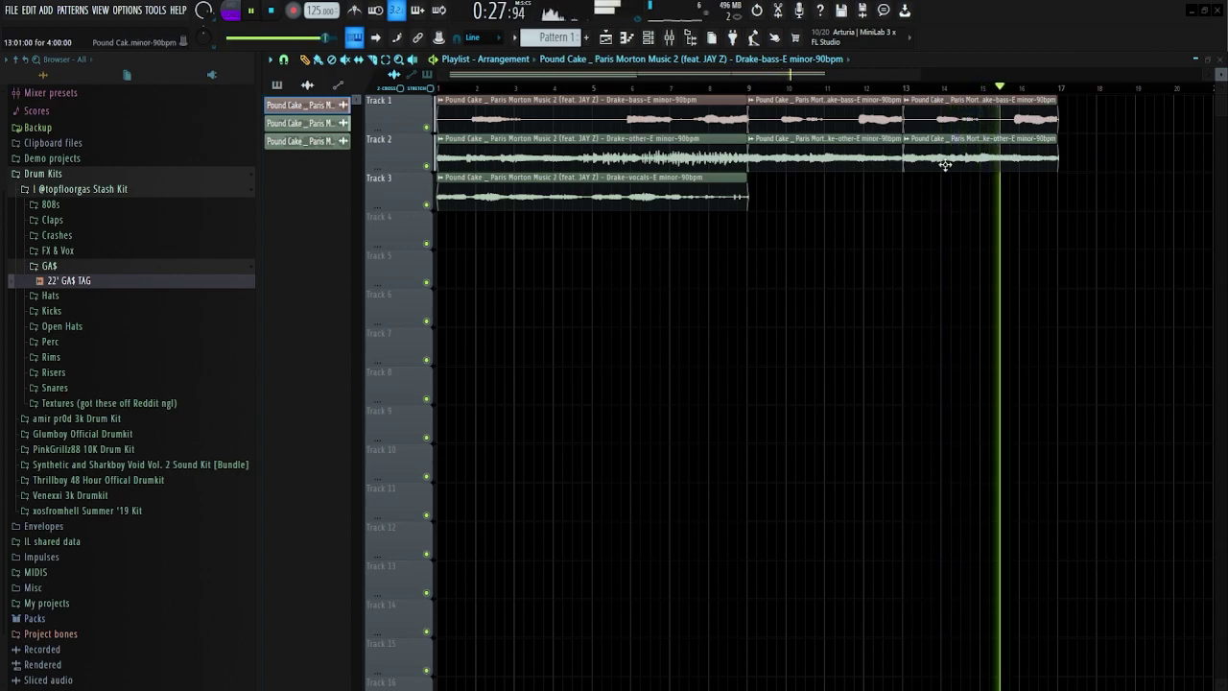
pyautogui.press('space')
# Search the effect plugins for "shaper" and load ShaperBox2 into slot 3 of mixer Insert 1.
pyautogui.press('F9')
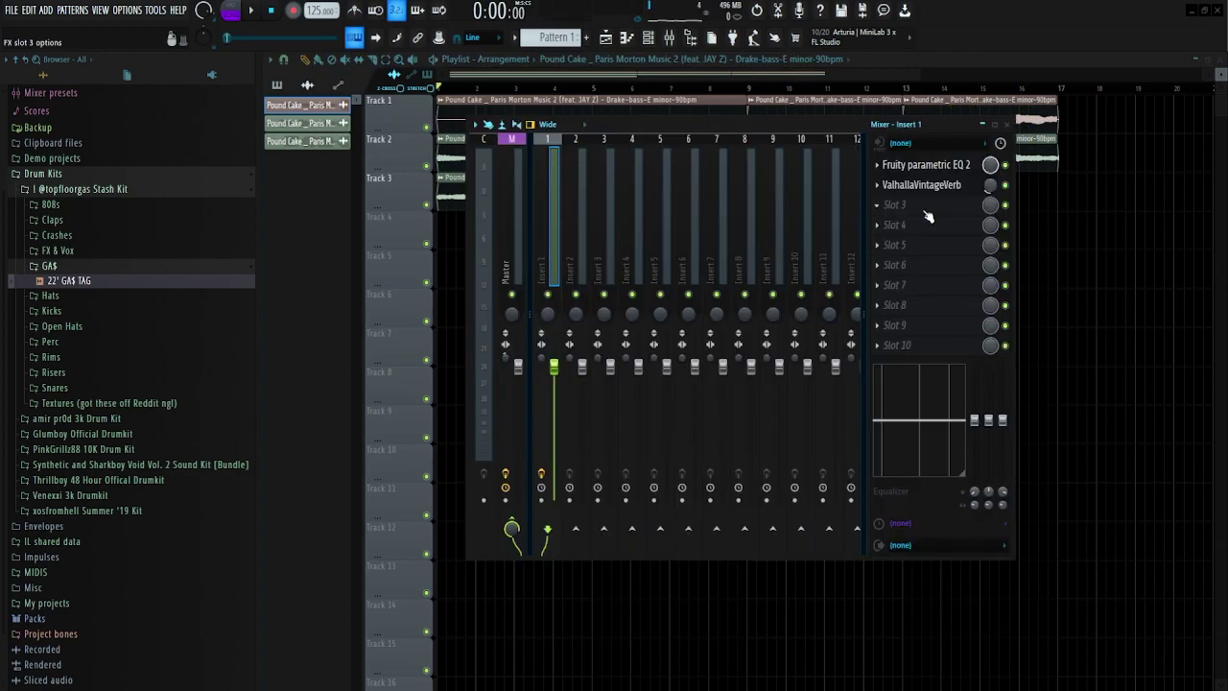
pyautogui.click(922, 208)
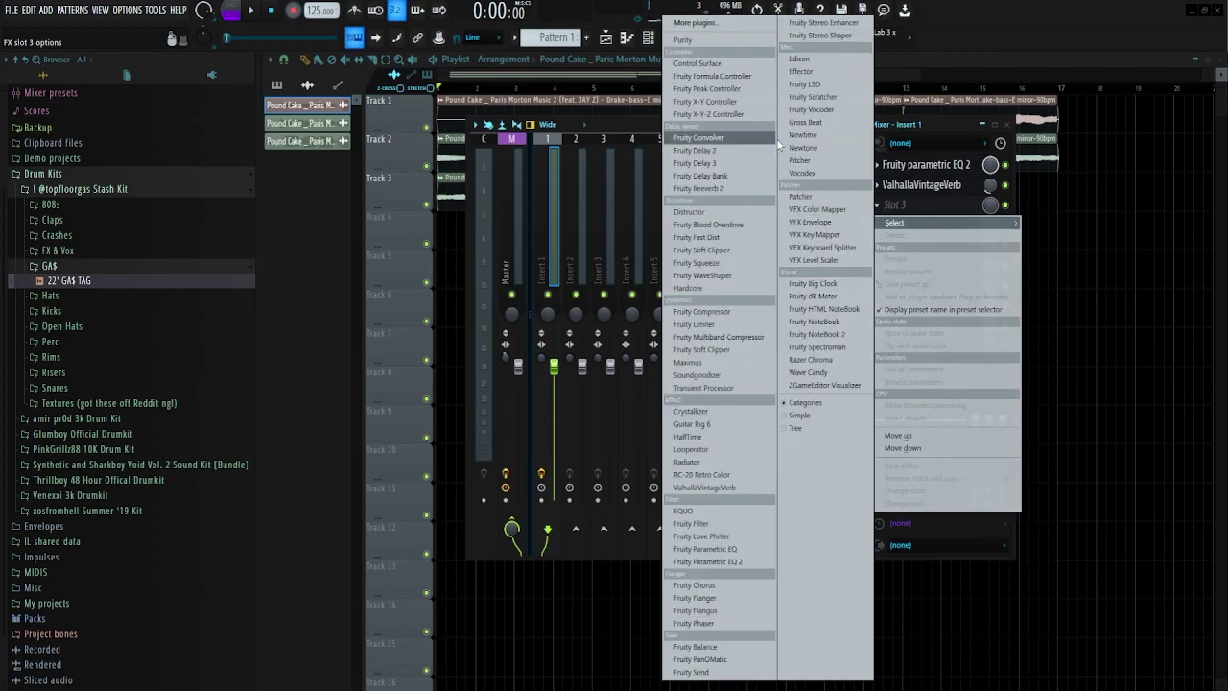
pyautogui.click(705, 23)
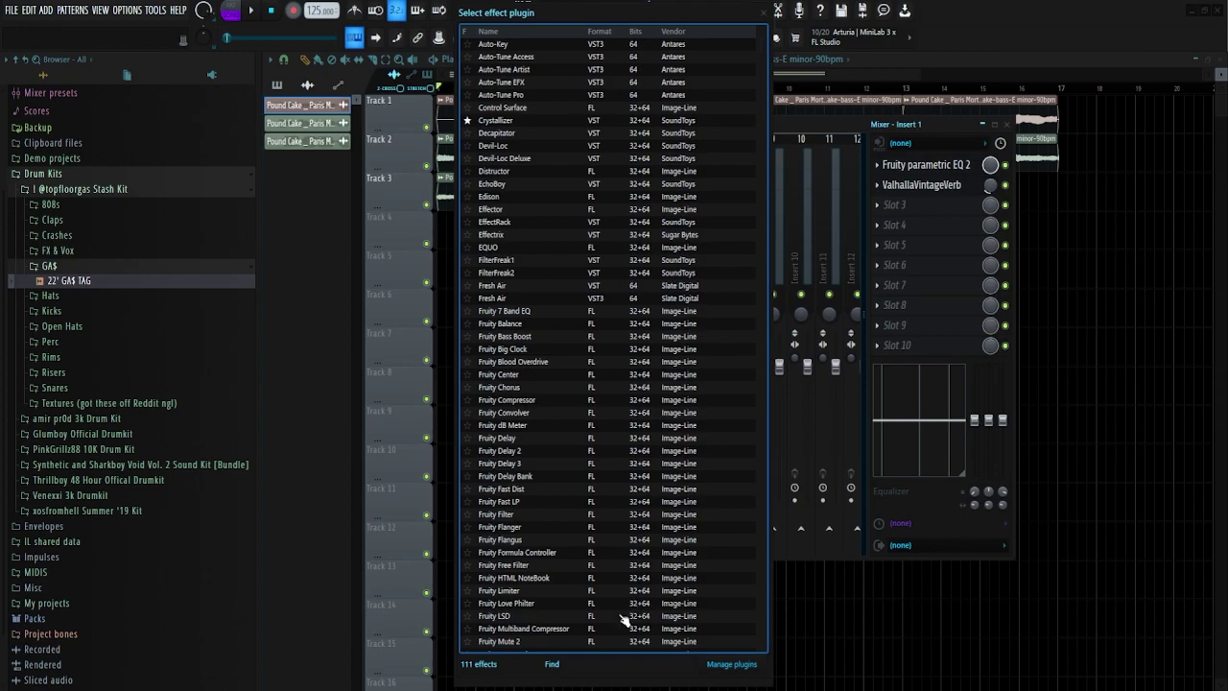
pyautogui.click(602, 665)
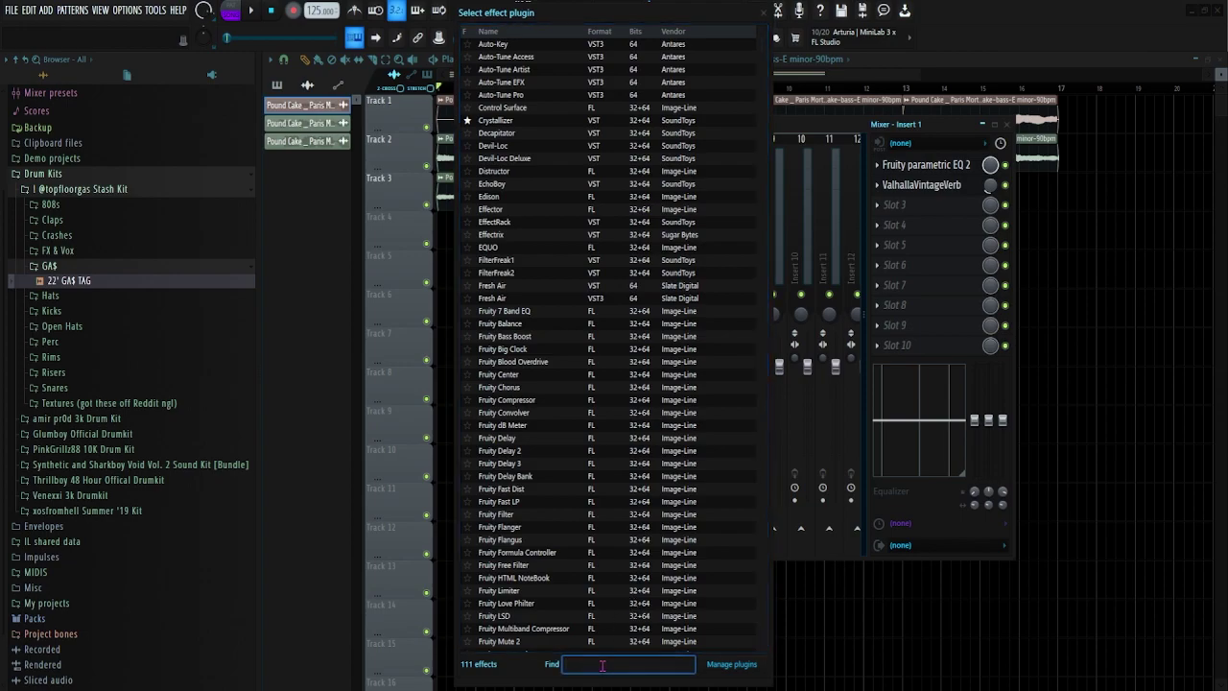
pyautogui.write('shaper')
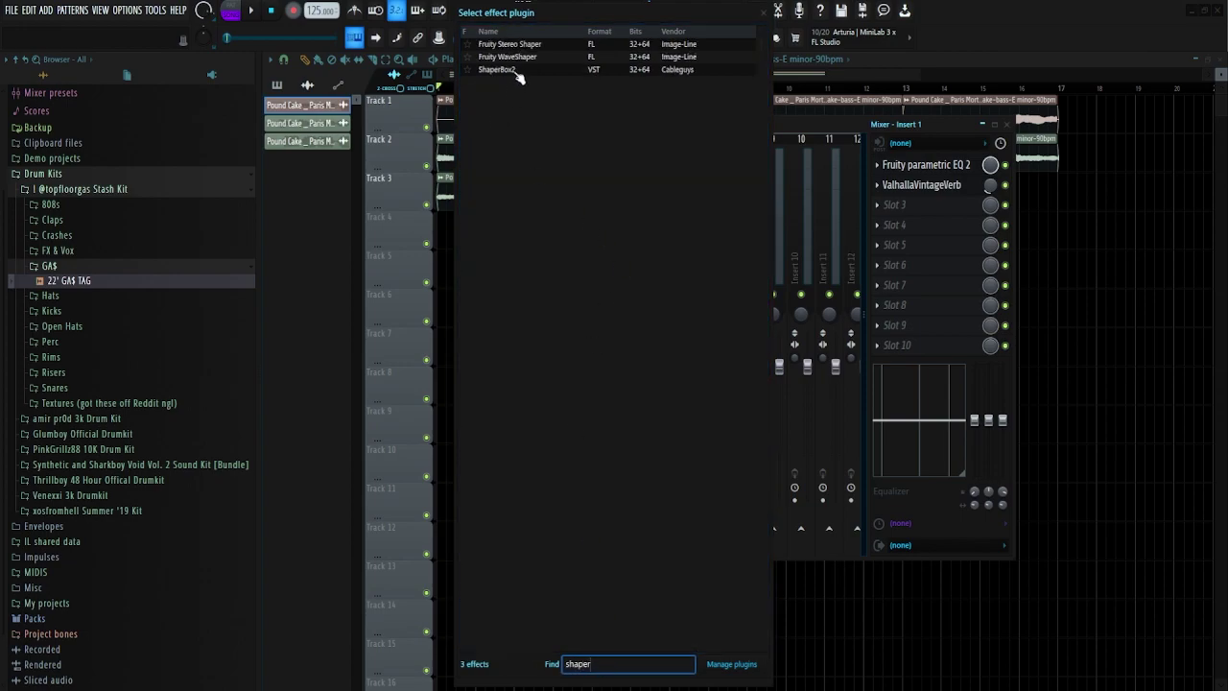
pyautogui.doubleClick(509, 70)
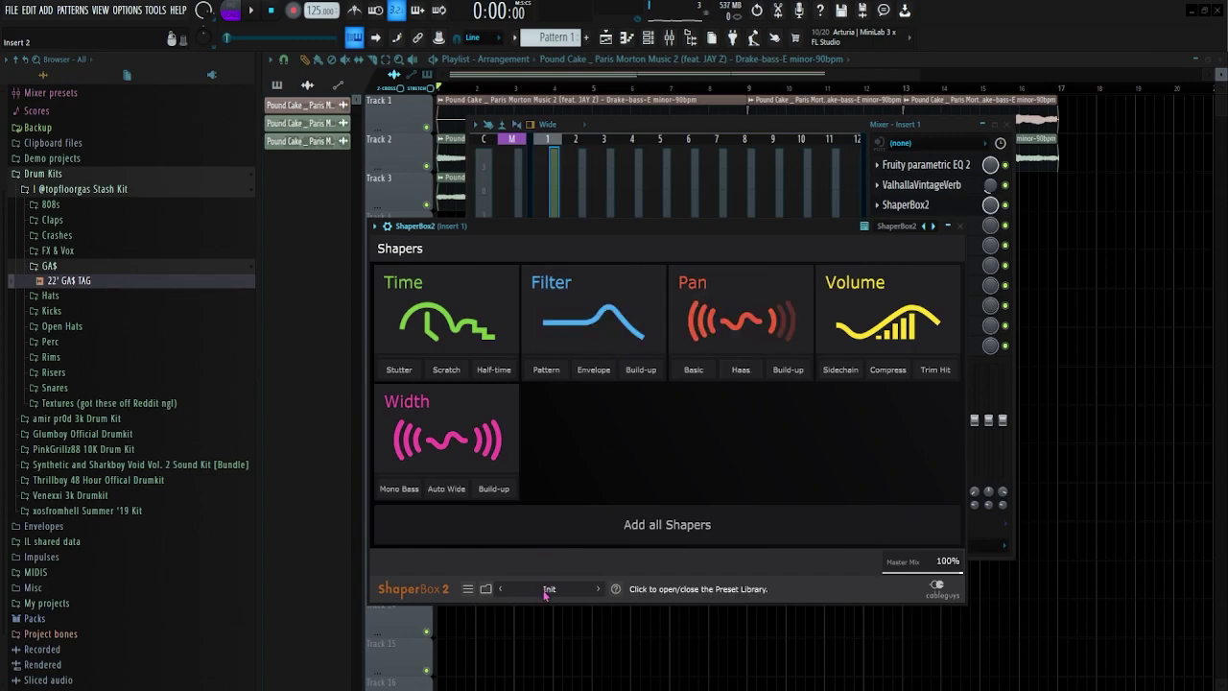
# Load the Motion Rhythmer 2 preset in ShaperBox2 and close the plugin and mixer windows.
pyautogui.click(547, 590)
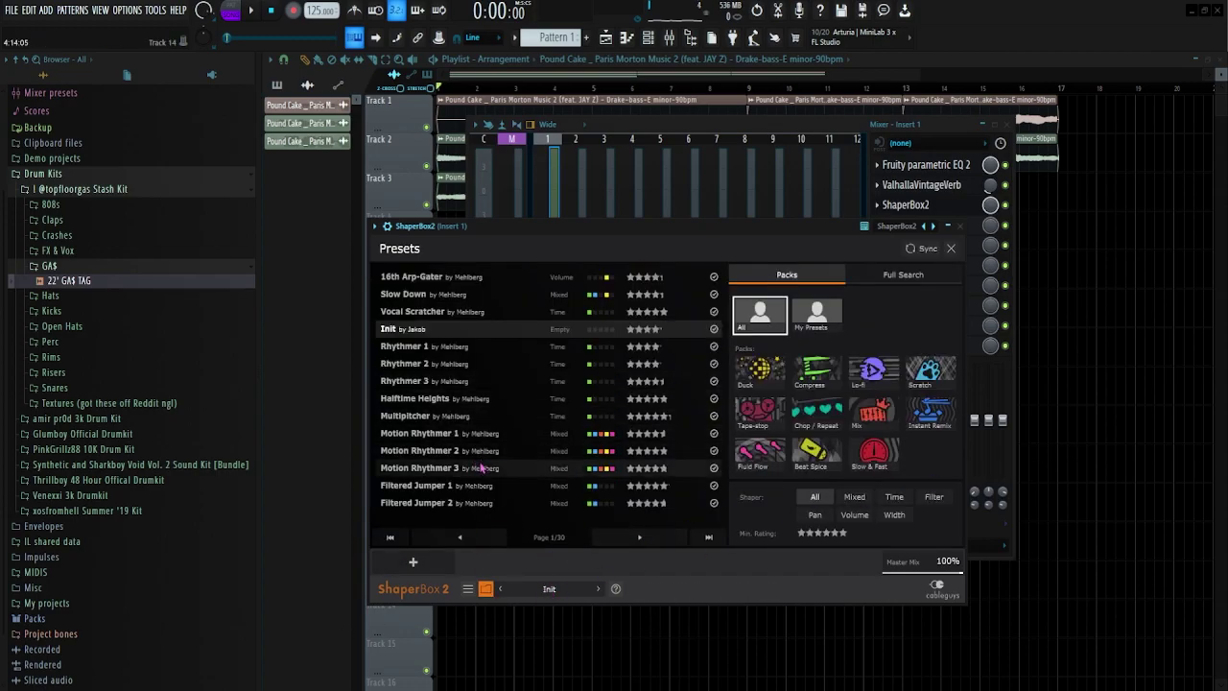
pyautogui.click(450, 451)
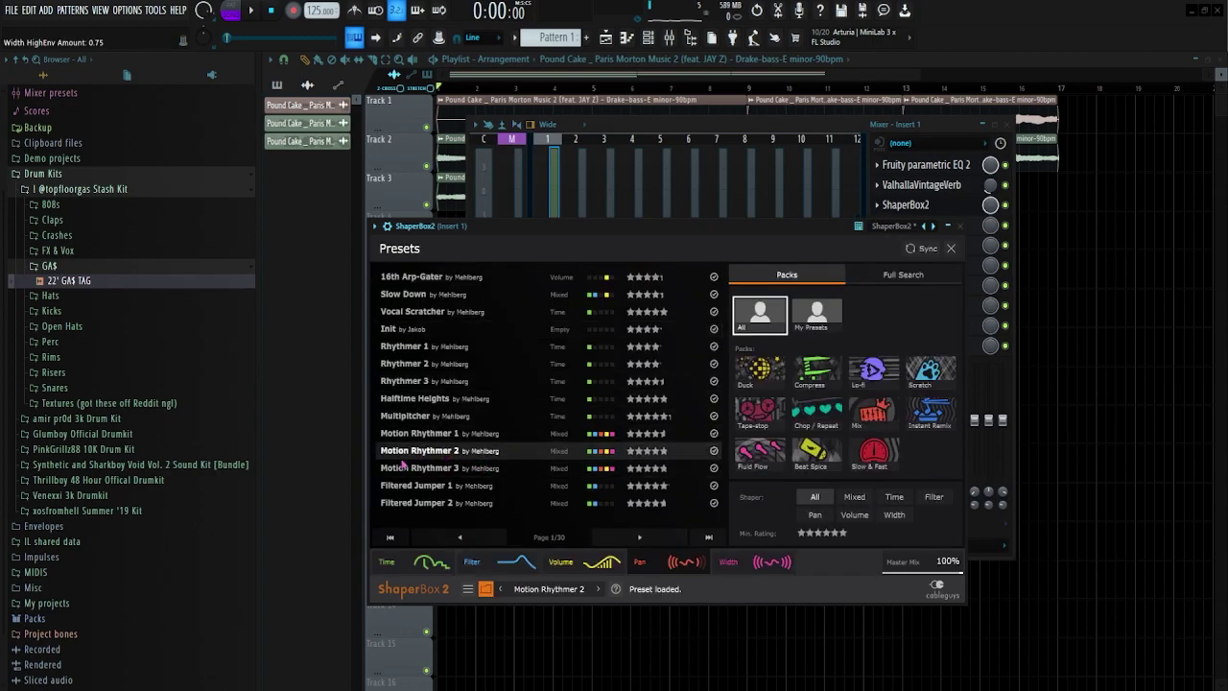
pyautogui.click(952, 248)
pyautogui.click(960, 226)
pyautogui.click(1001, 128)
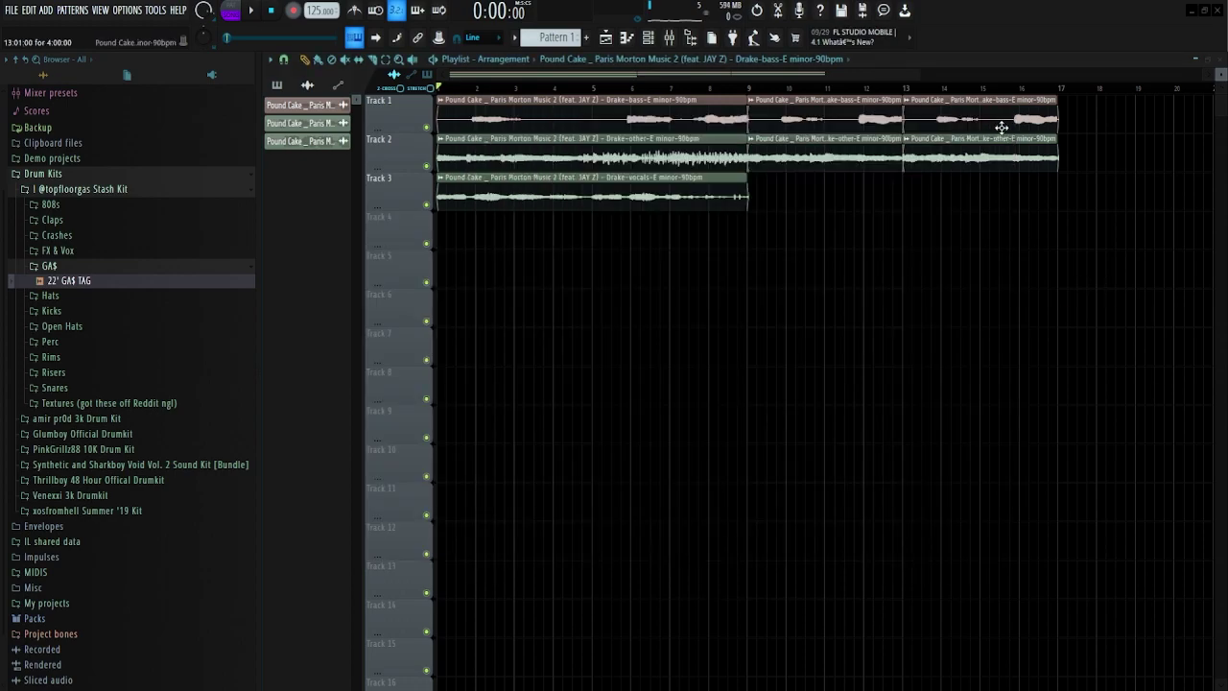
# Play back the processed sample arrangement, skipping ahead to bar 8 and checking the mixer levels.
pyautogui.press('space')
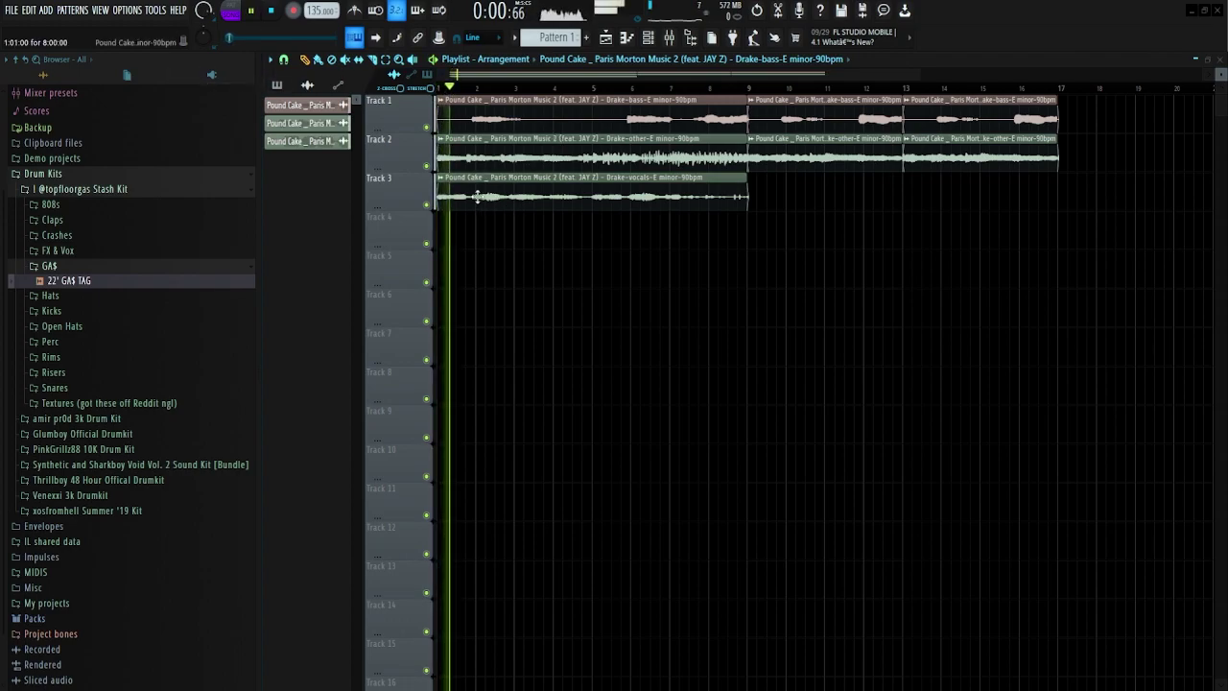
pyautogui.click(705, 87)
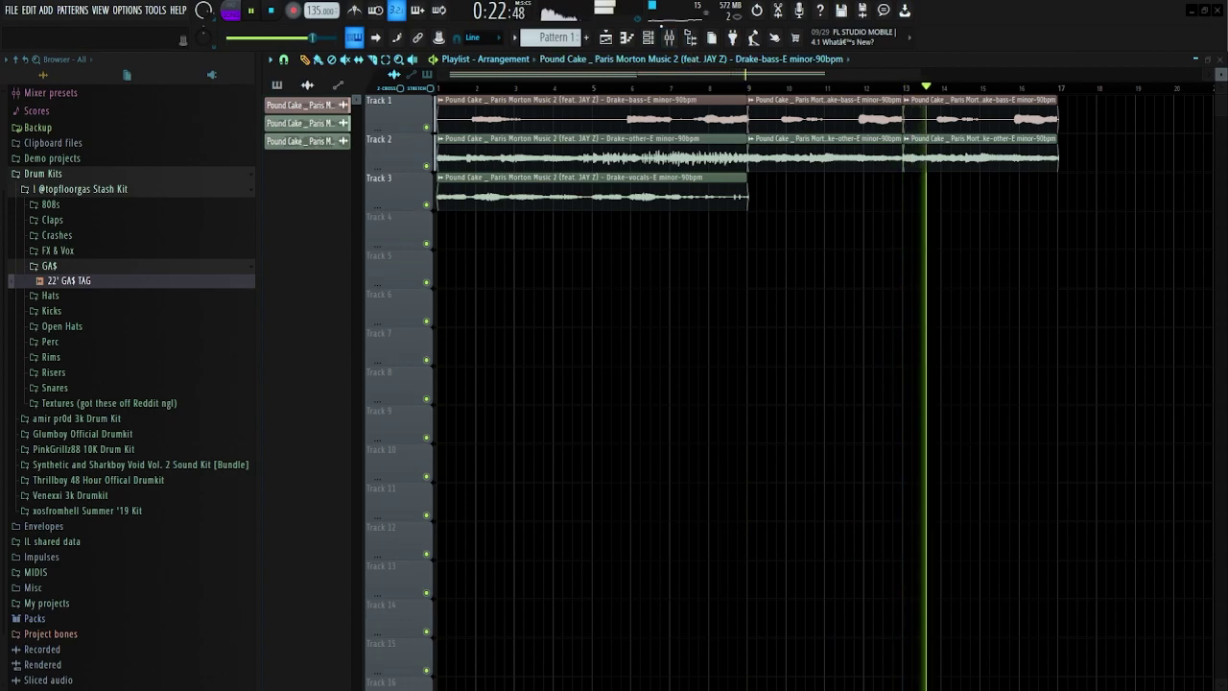
pyautogui.click(670, 37)
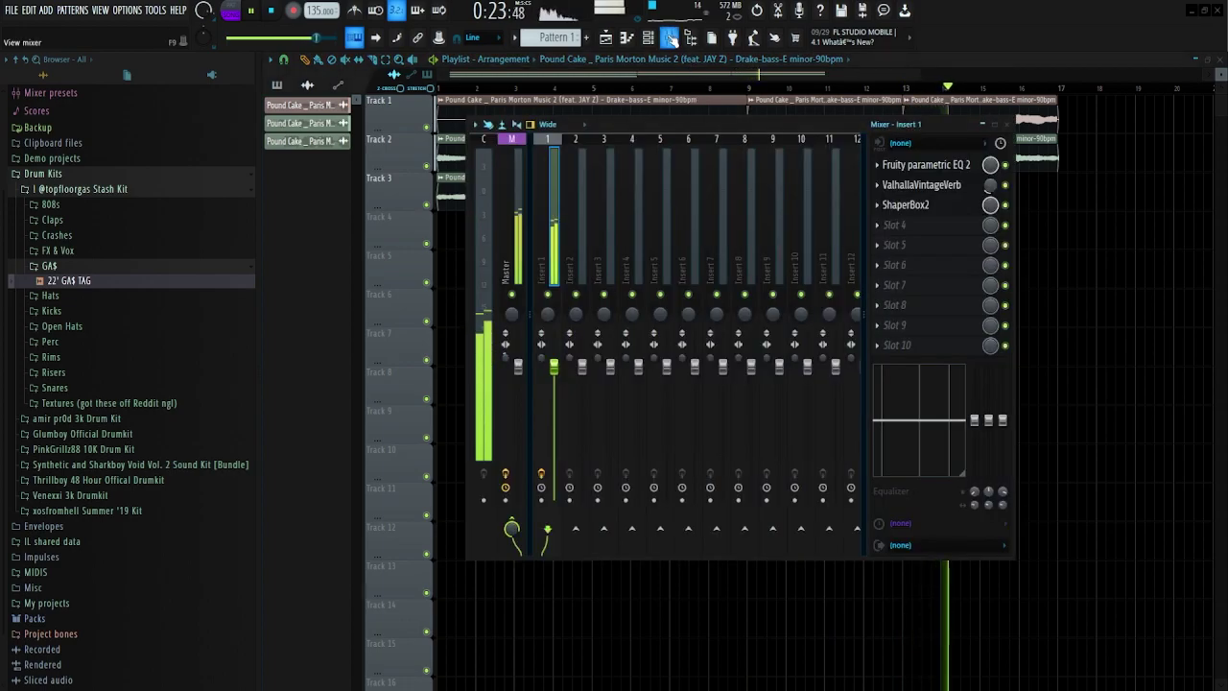
pyautogui.click(670, 37)
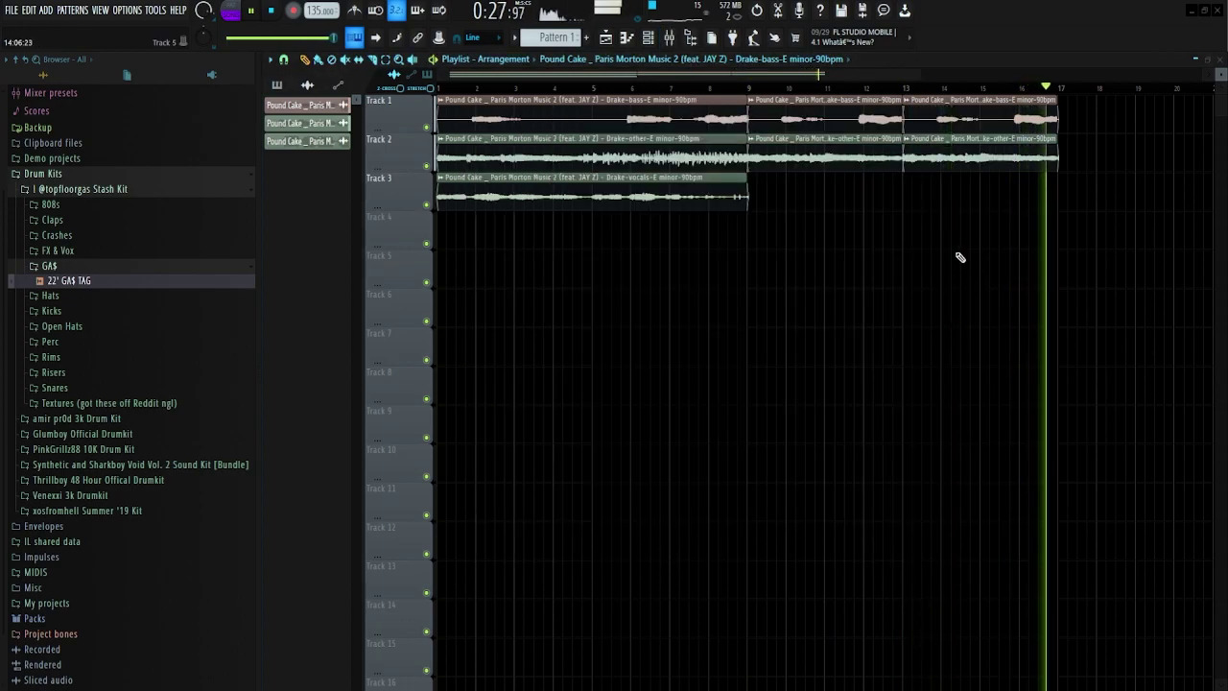
pyautogui.press('space')
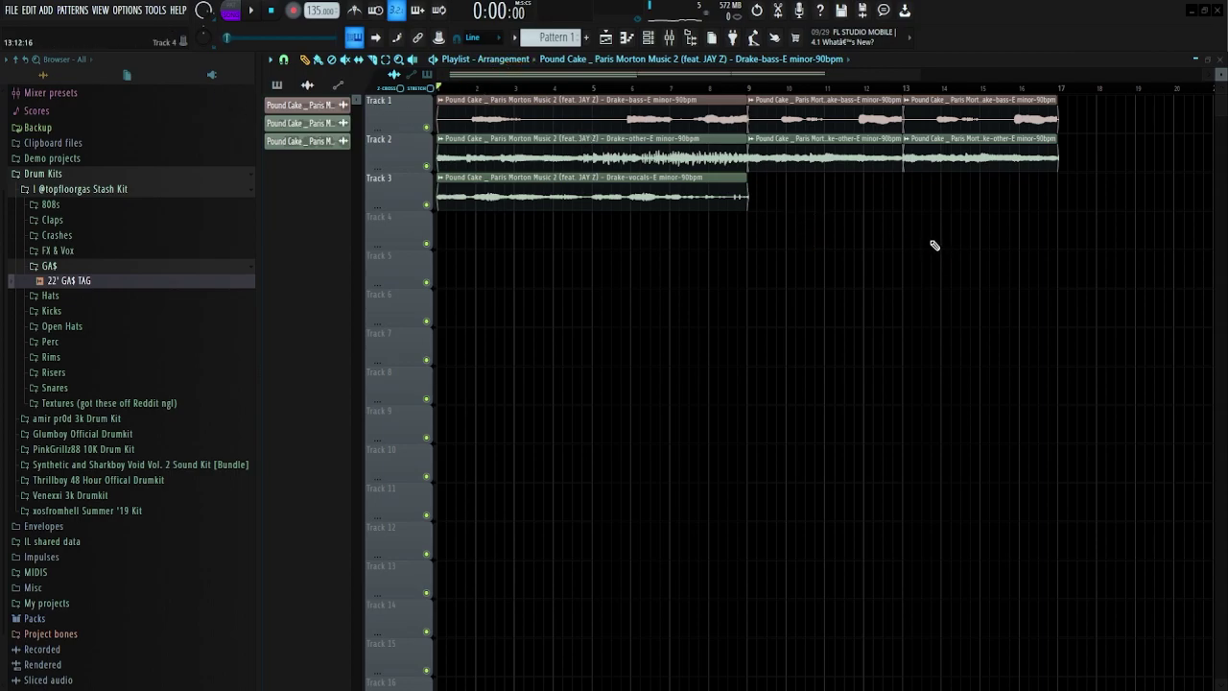
# Add three extra C5 hits just before bar 3 in the piano roll of the amir - 02 lowqual hi hat.
pyautogui.press('F7')
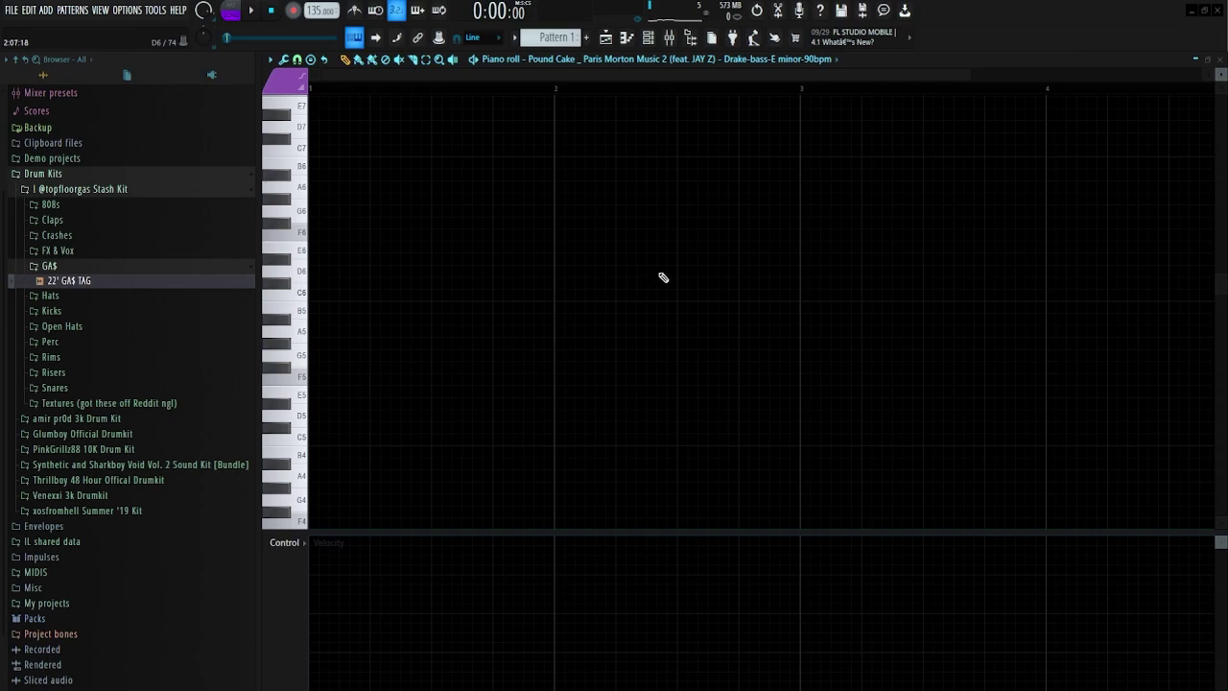
pyautogui.click(650, 38)
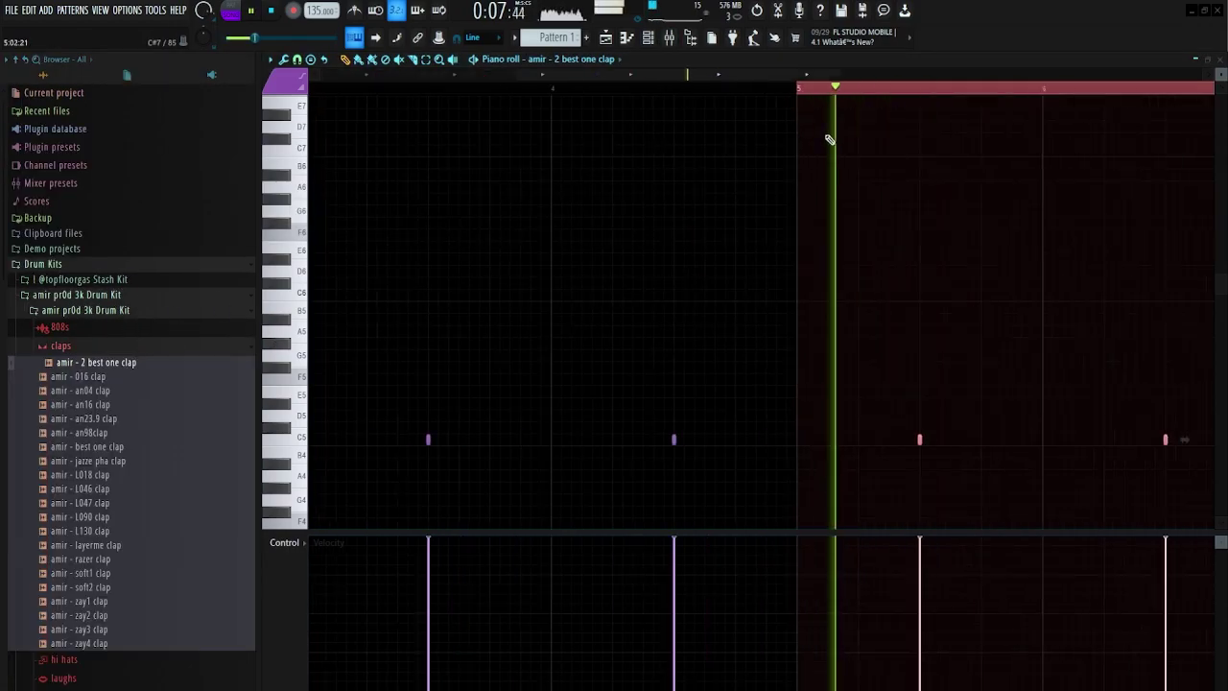
pyautogui.scroll(-3, 705, 185)
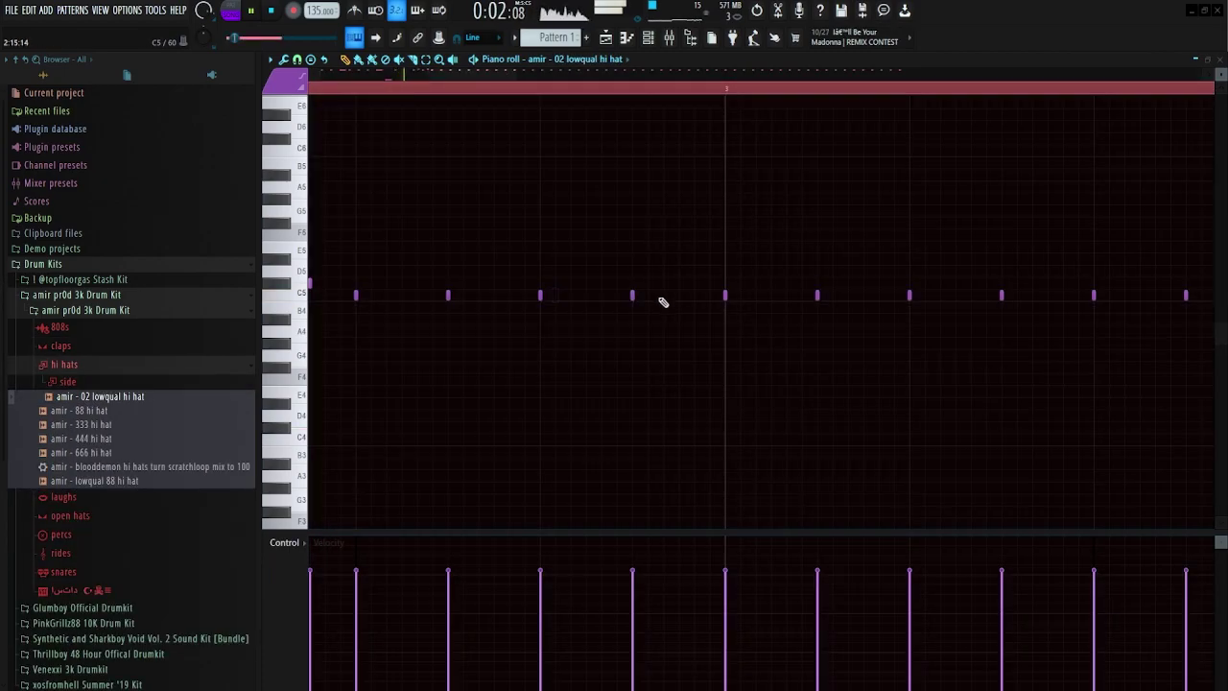
pyautogui.click(648, 296)
pyautogui.click(664, 297)
pyautogui.click(678, 298)
pyautogui.scroll(-3, 696, 514)
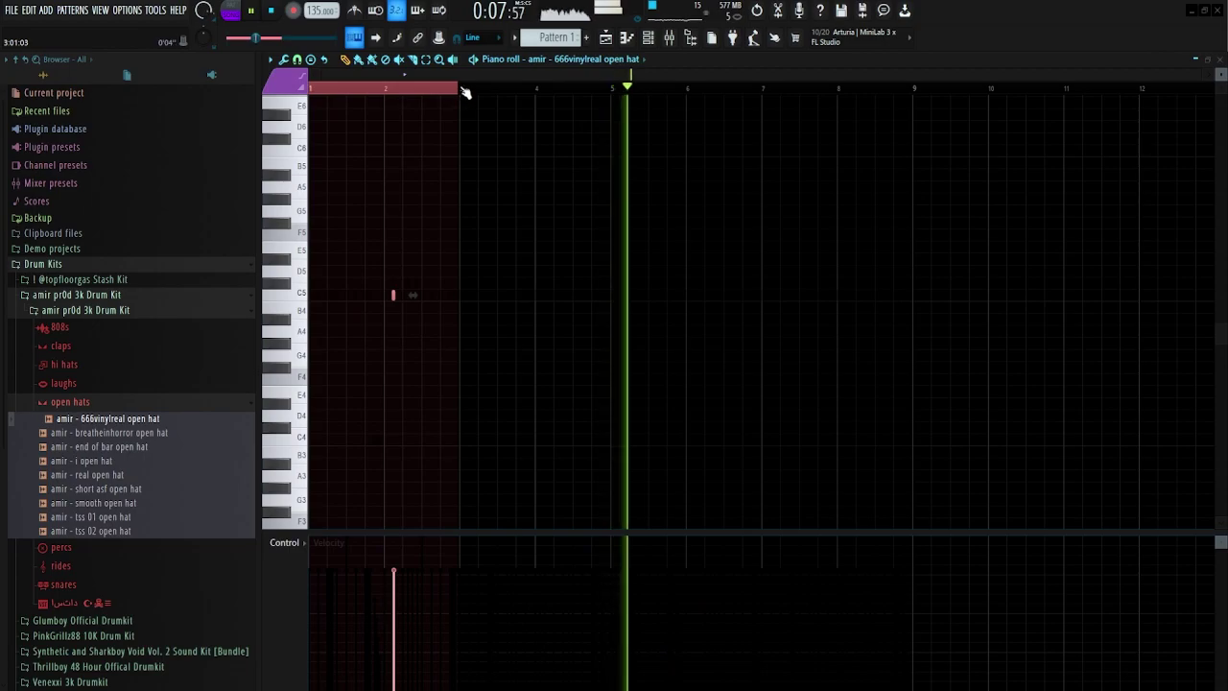
# Extend the time selection to about bar 8 and select all notes in the amir - 666vinylreal open hat's piano roll.
pyautogui.moveTo(466, 91); pyautogui.dragTo(843, 99)
pyautogui.hotkey('ctrl', 'a')
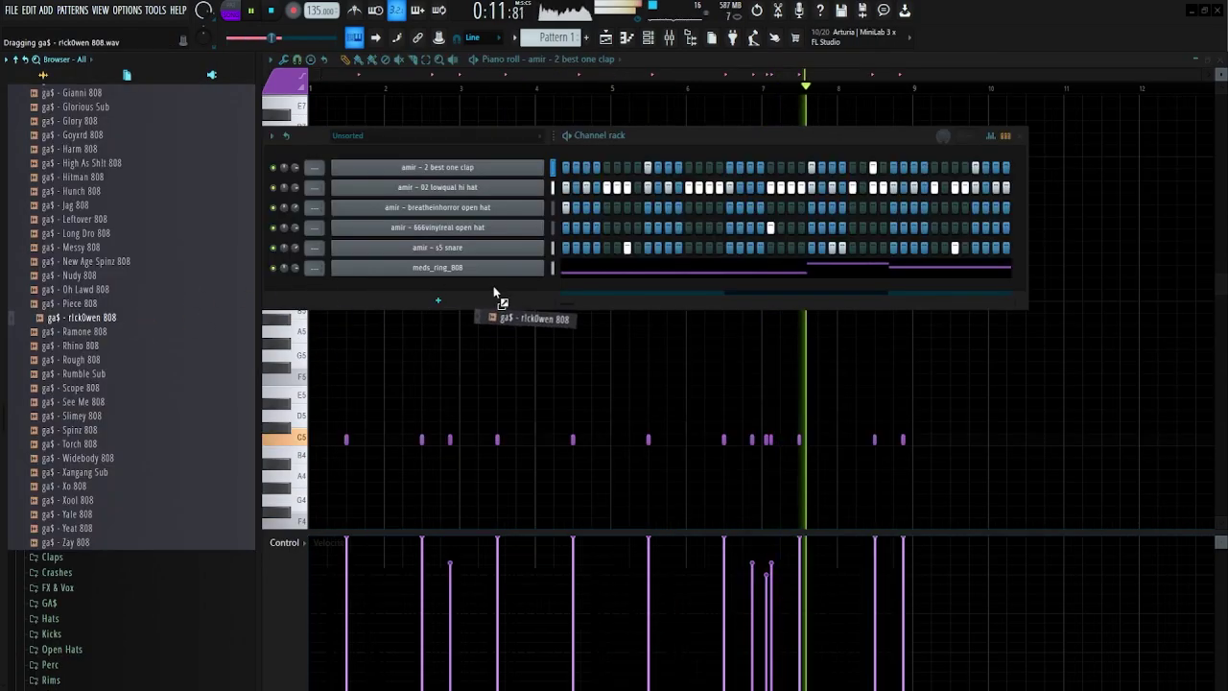
# Copy the notes of the meds_ring_808 channel and paste them into the ga$ - r!ck0wen 808 channel.
pyautogui.rightClick(544, 267)
pyautogui.click(705, 280)
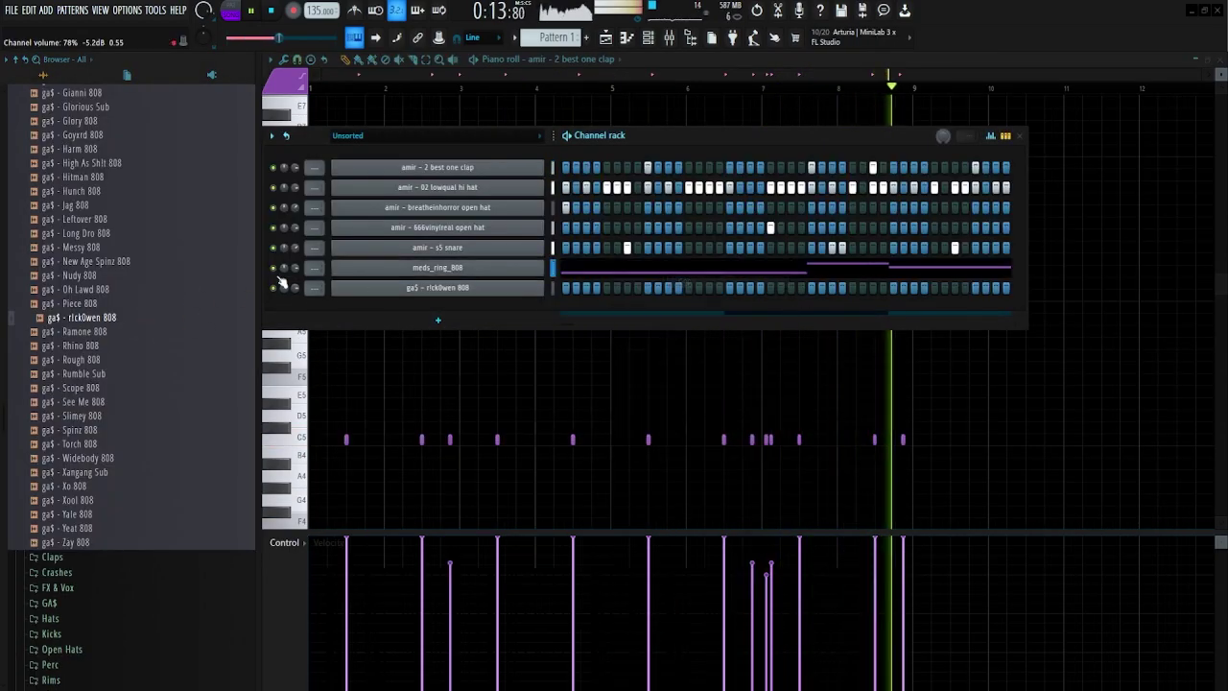
pyautogui.rightClick(479, 291)
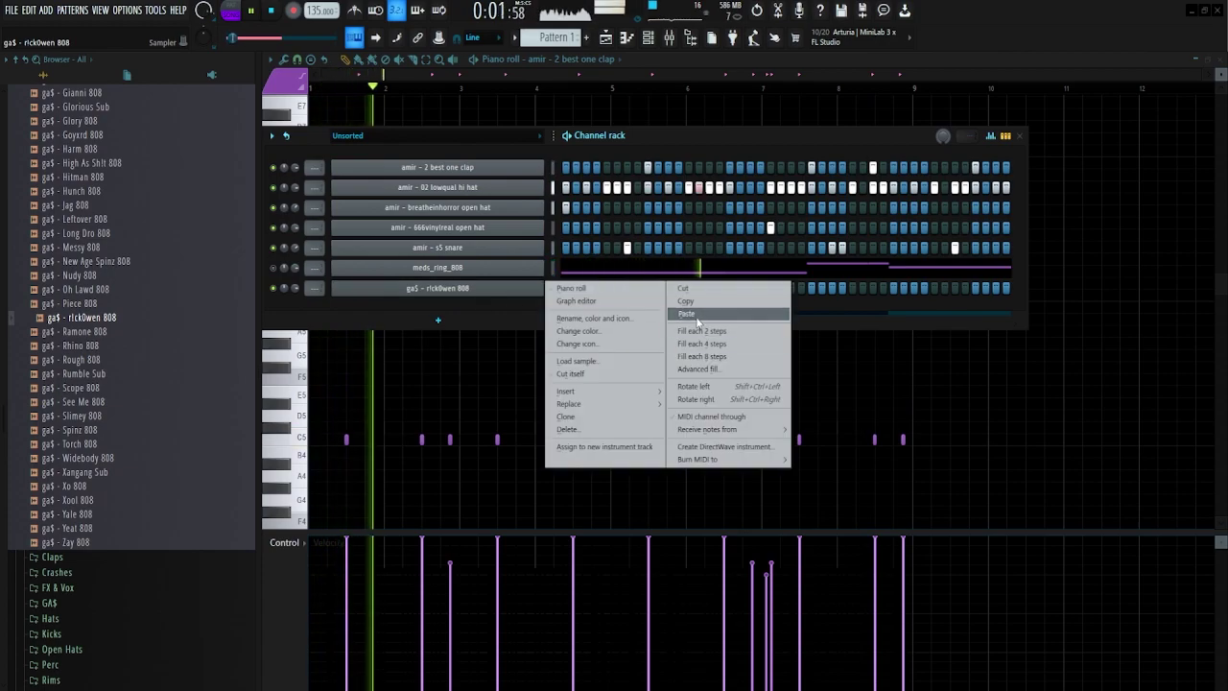
pyautogui.click(686, 314)
# Enable Cut itself on the ga$ - r!ck0wen 808 channel.
pyautogui.rightClick(432, 292)
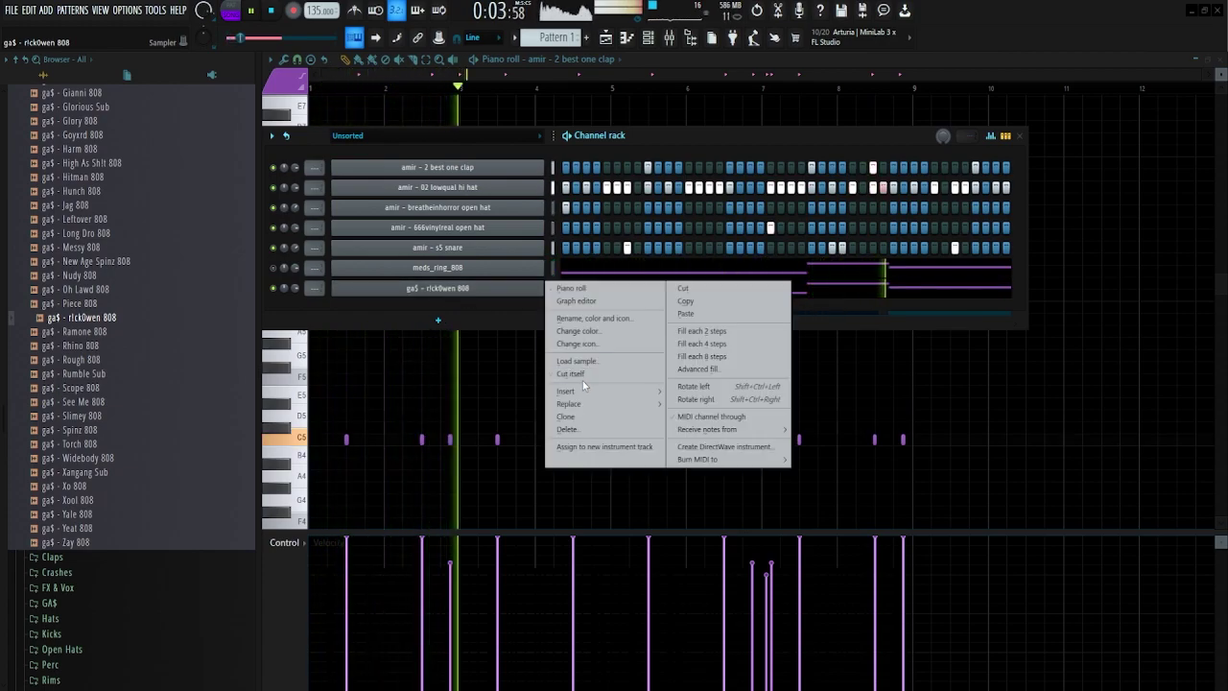
pyautogui.click(583, 374)
pyautogui.click(442, 288)
pyautogui.click(346, 179)
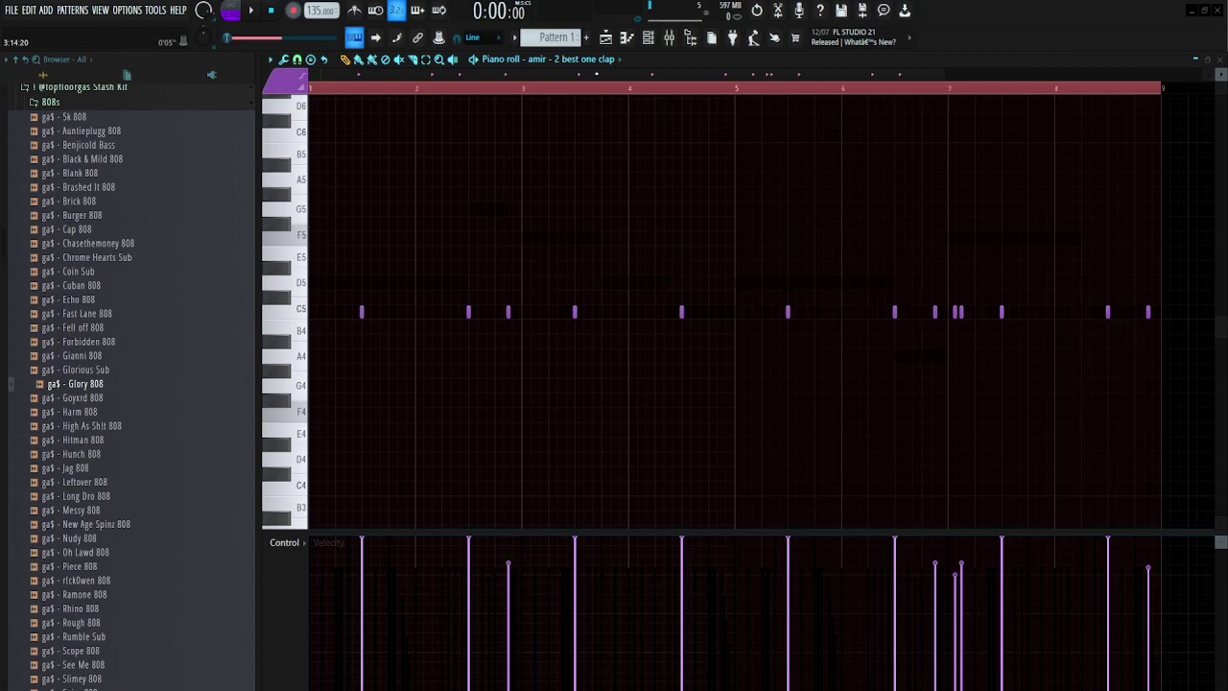
# Review the piano roll patterns of the hi hat, 666vinylreal open hat and s5 snare channels.
pyautogui.click(595, 59)
pyautogui.click(576, 149)
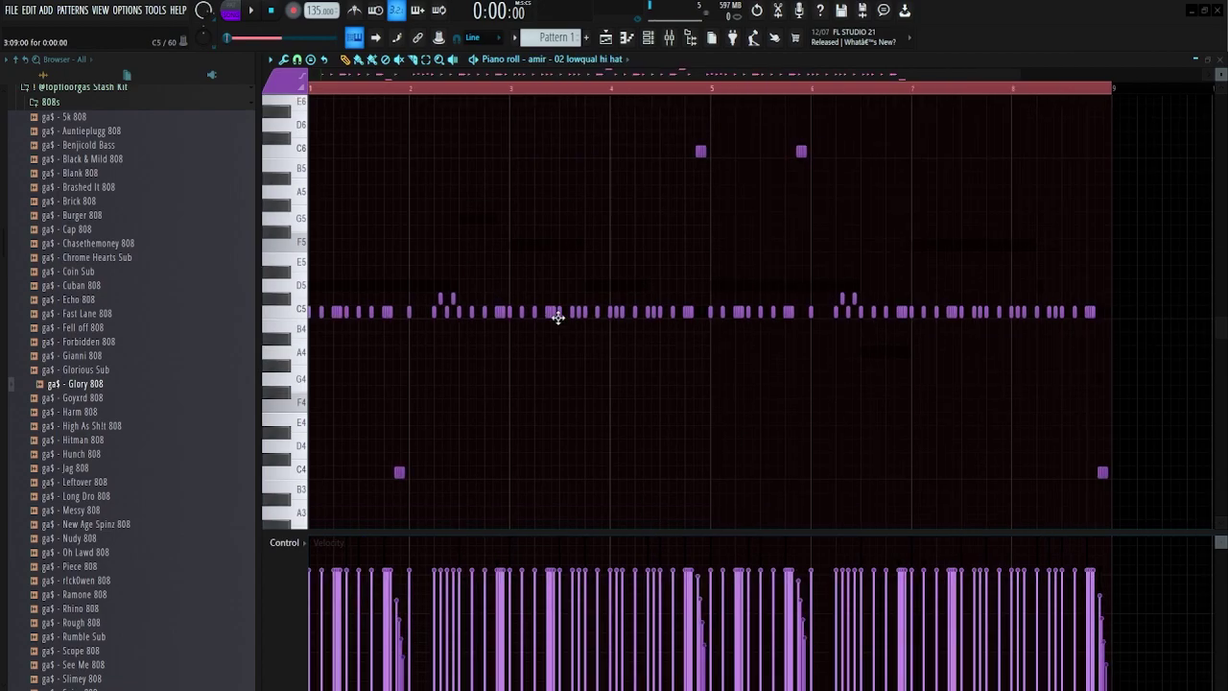
pyautogui.scroll(3, 310, 366)
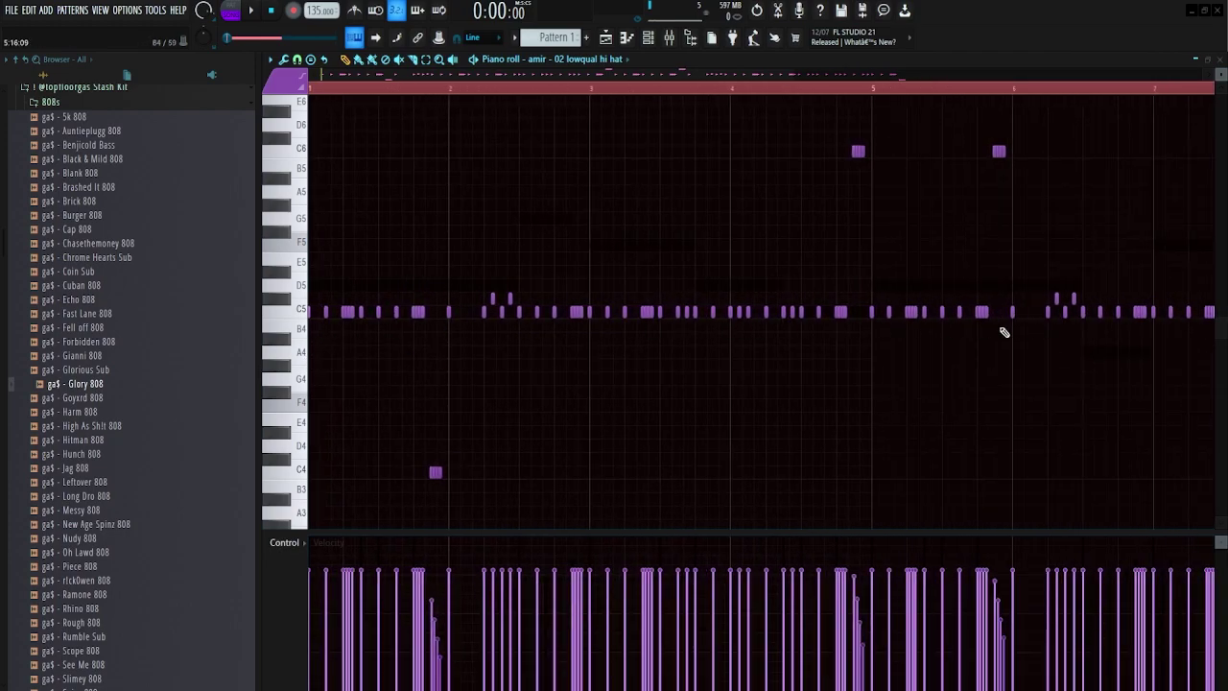
pyautogui.scroll(-3, 740, 293)
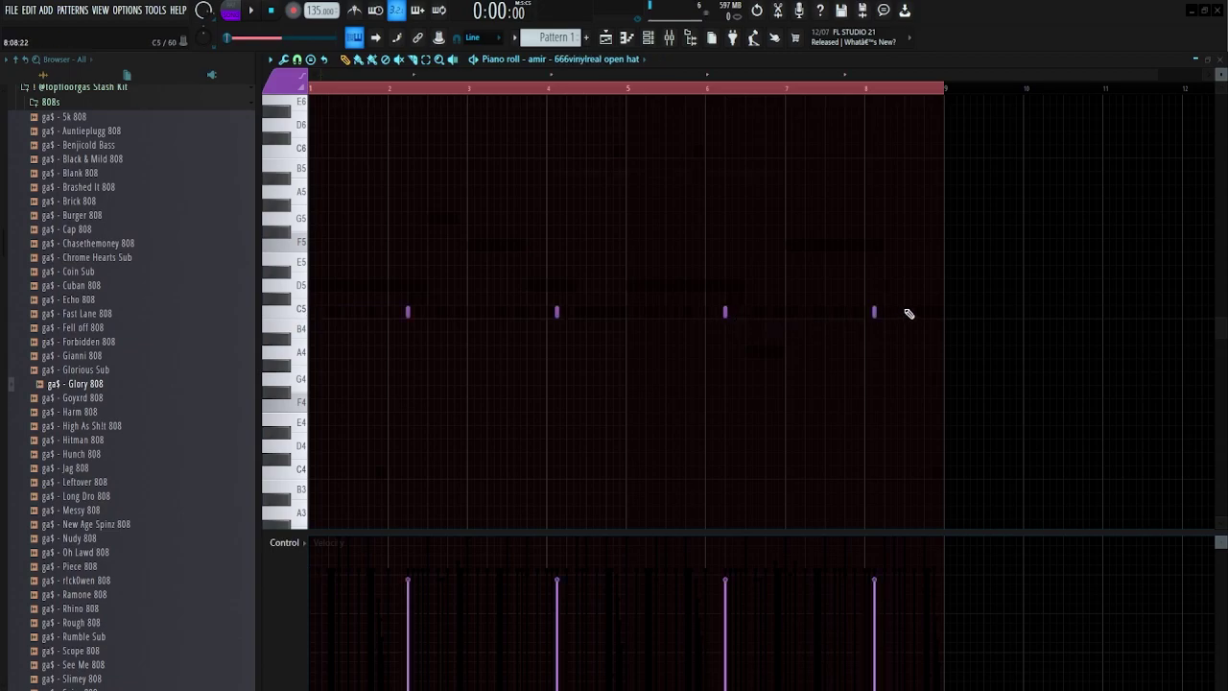
pyautogui.moveTo(931, 312); pyautogui.dragTo(521, 315)
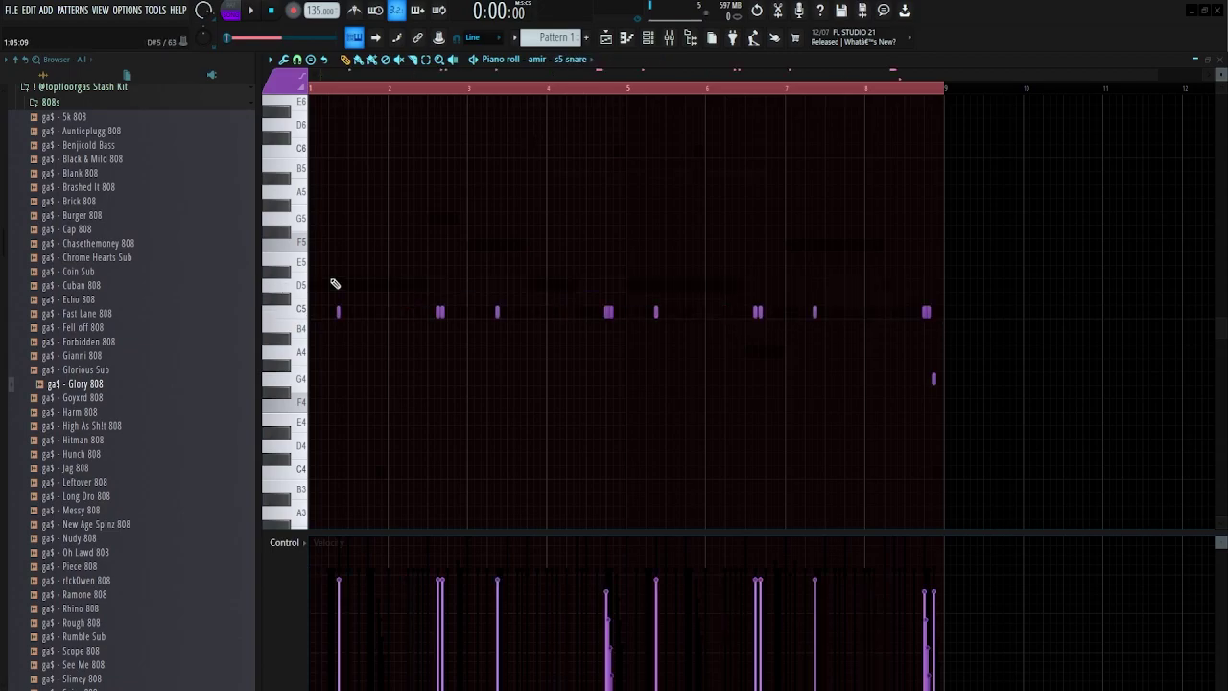
# Examine the amir - s5 snare and meds_ring_808 notes and the three 808 channels in the channel rack.
pyautogui.moveTo(330, 266); pyautogui.dragTo(1038, 459)
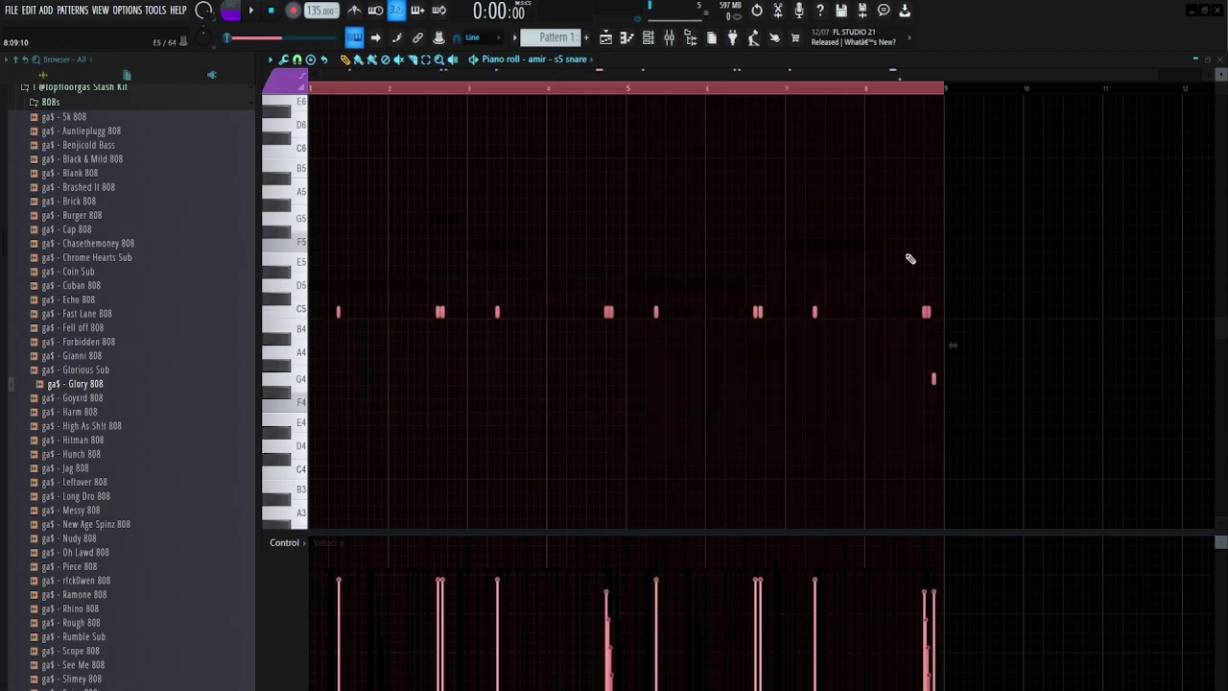
pyautogui.click(930, 331)
pyautogui.moveTo(589, 318); pyautogui.dragTo(620, 318)
pyautogui.click(926, 312)
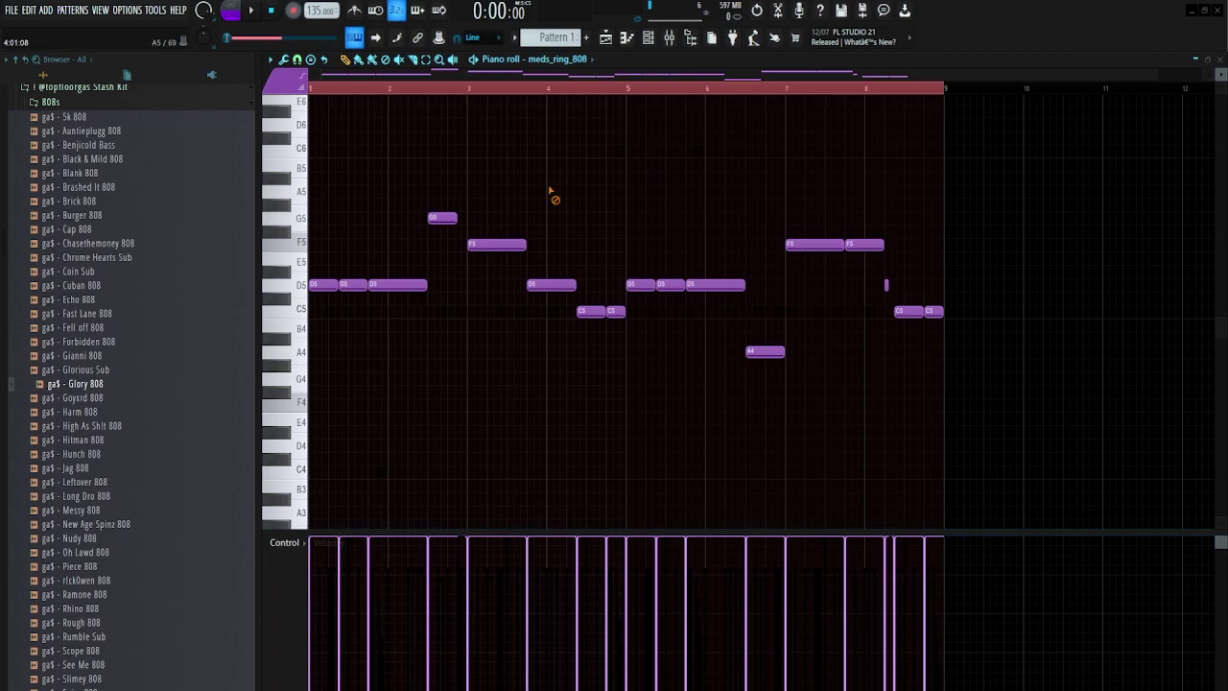
pyautogui.press('F6')
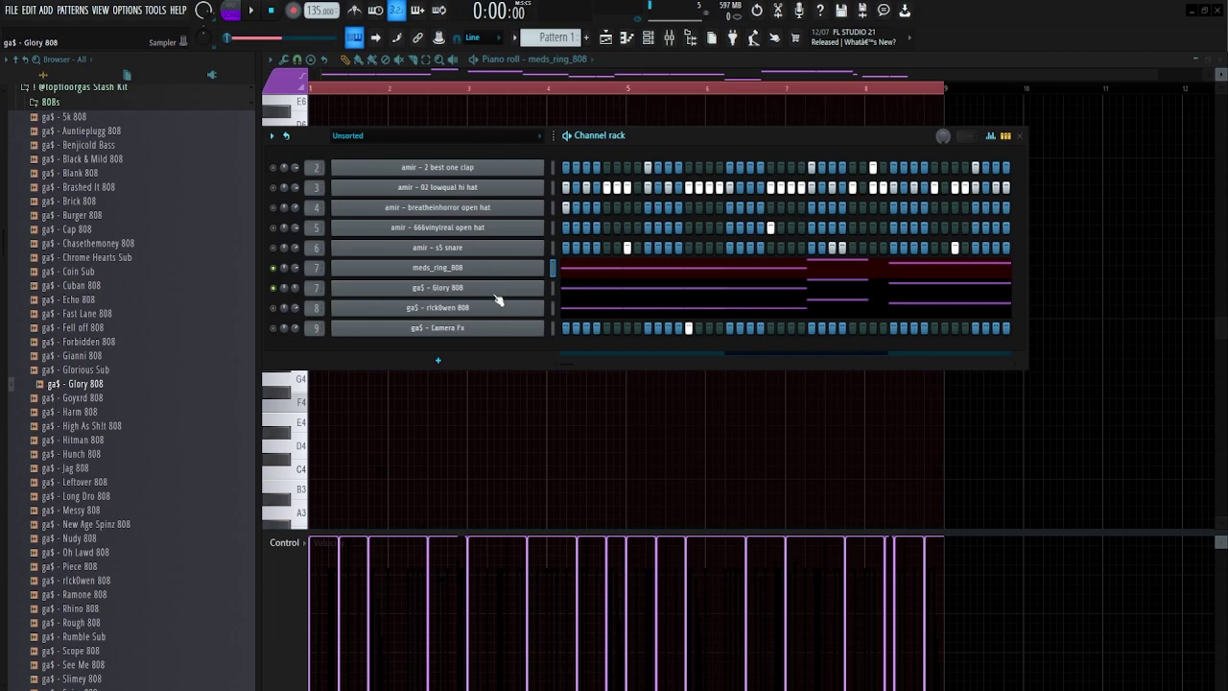
pyautogui.press('F6')
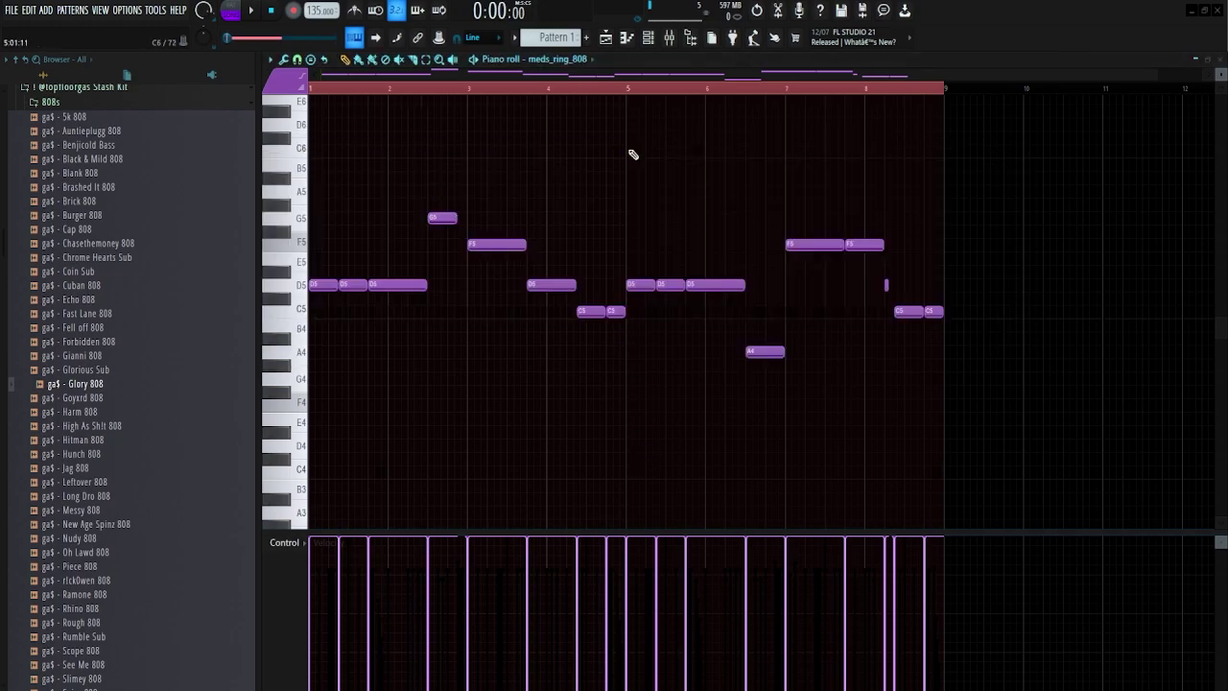
pyautogui.press('F6')
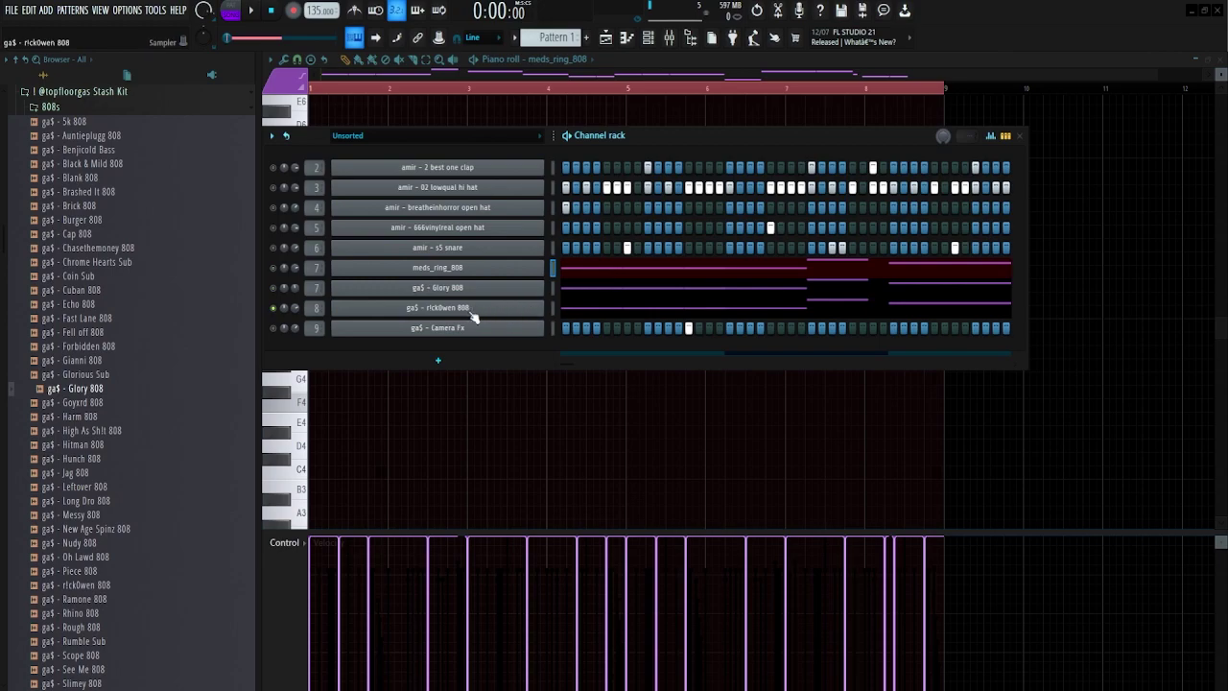
pyautogui.press('F6')
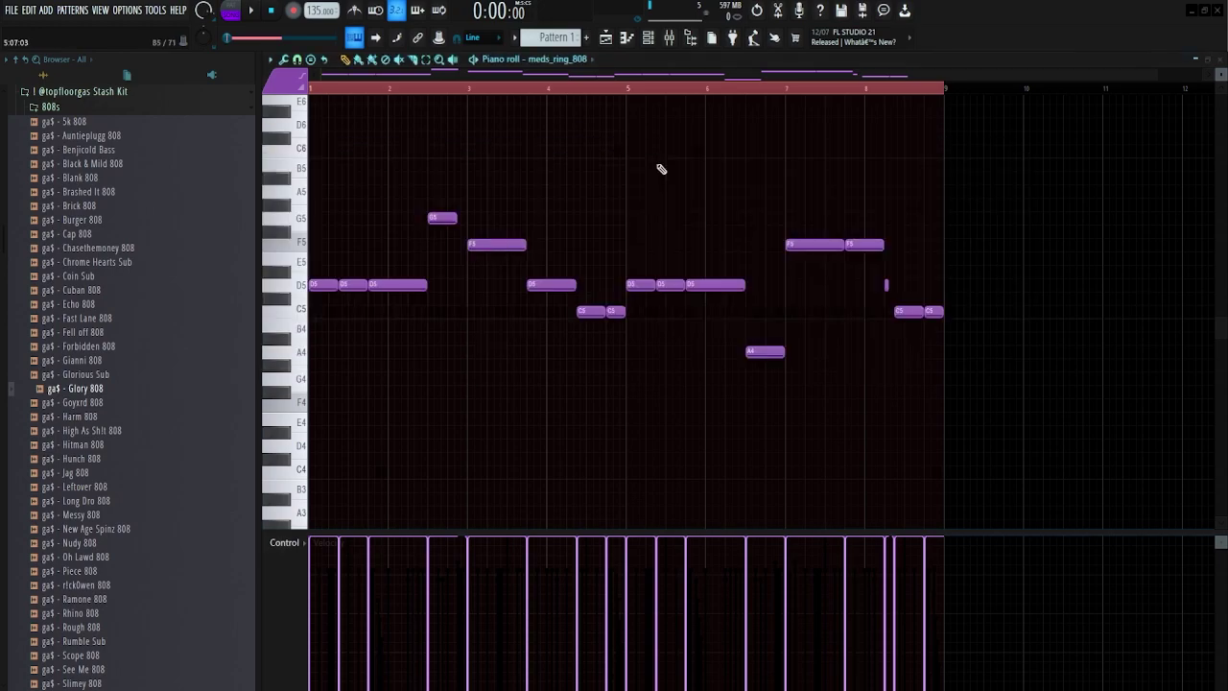
# Play Pattern 1 while reviewing the piano rolls of the clap, hi hat, two open hat and s5 snare channels.
pyautogui.press('space')
pyautogui.click(576, 58)
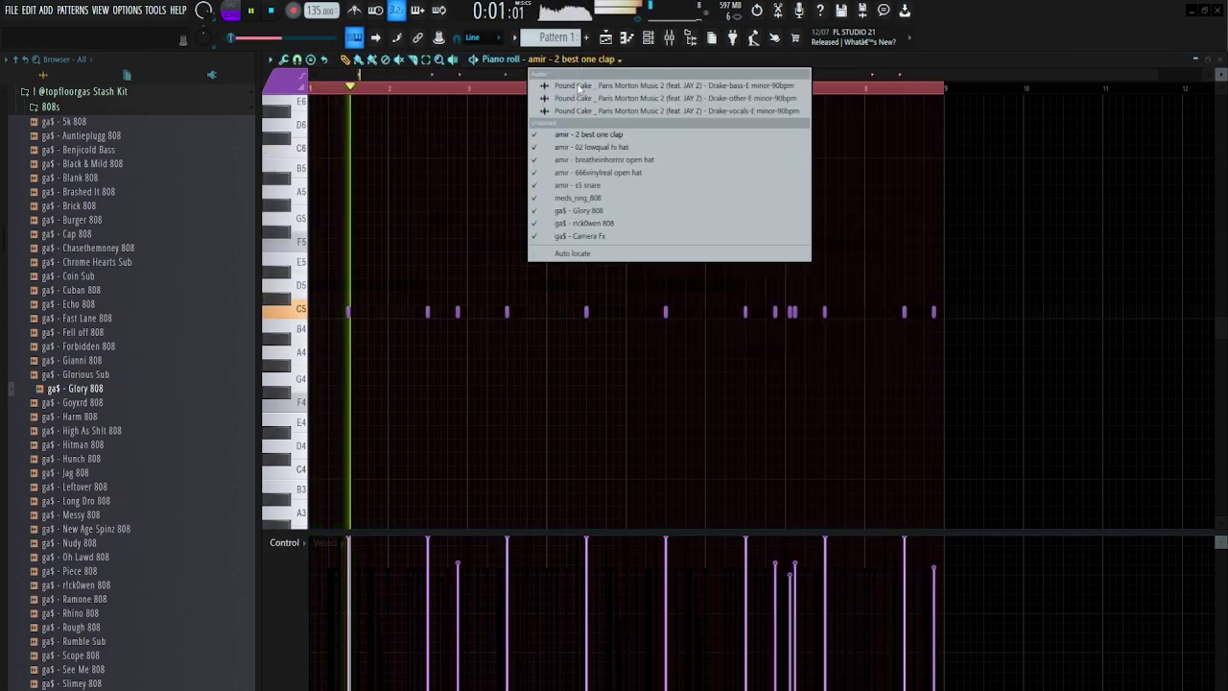
pyautogui.click(588, 150)
pyautogui.click(576, 58)
pyautogui.click(589, 159)
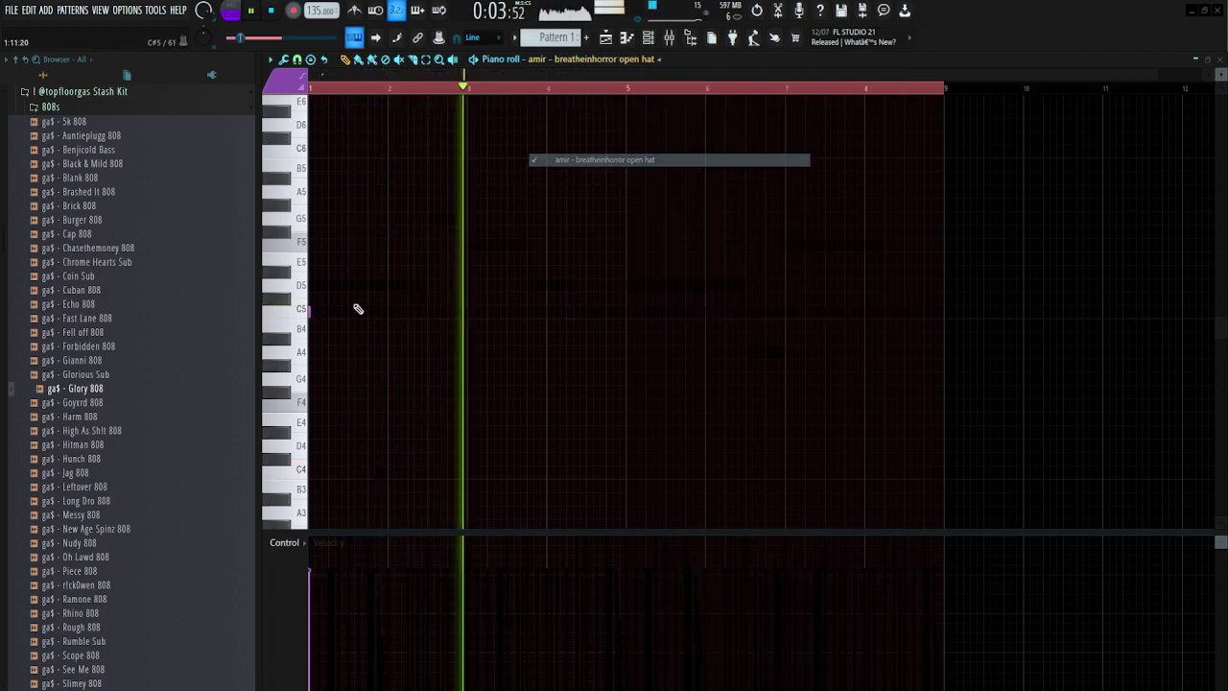
pyautogui.click(576, 59)
pyautogui.click(589, 173)
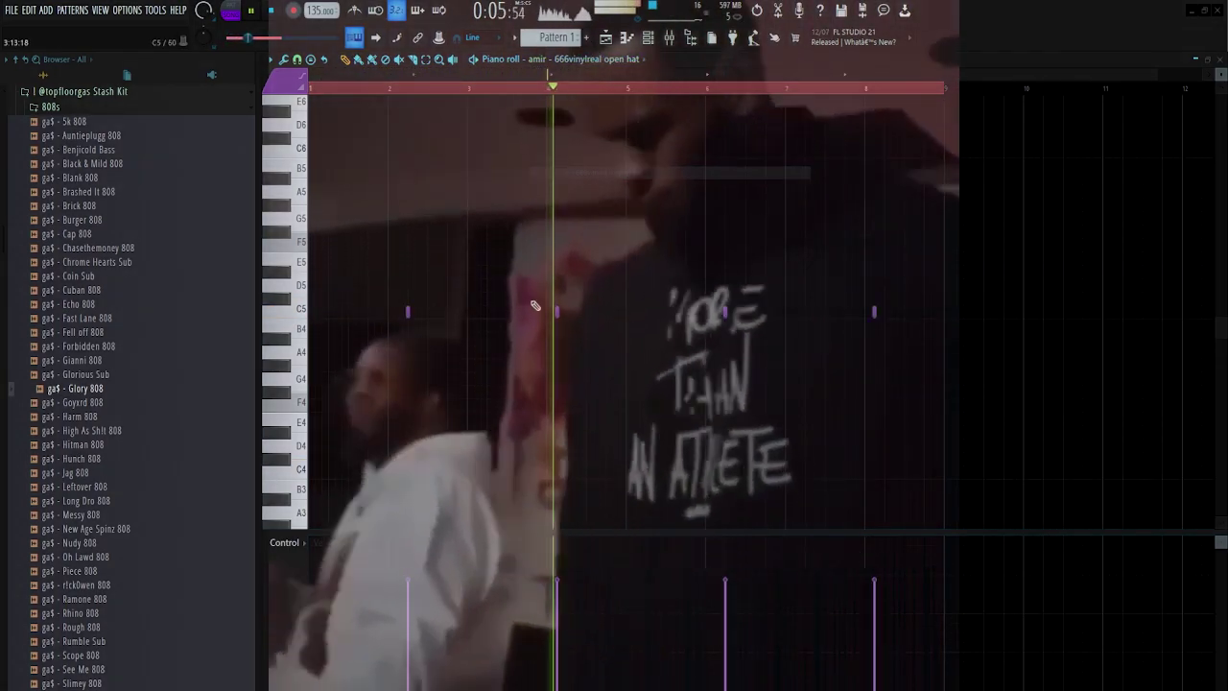
pyautogui.click(576, 59)
pyautogui.click(589, 157)
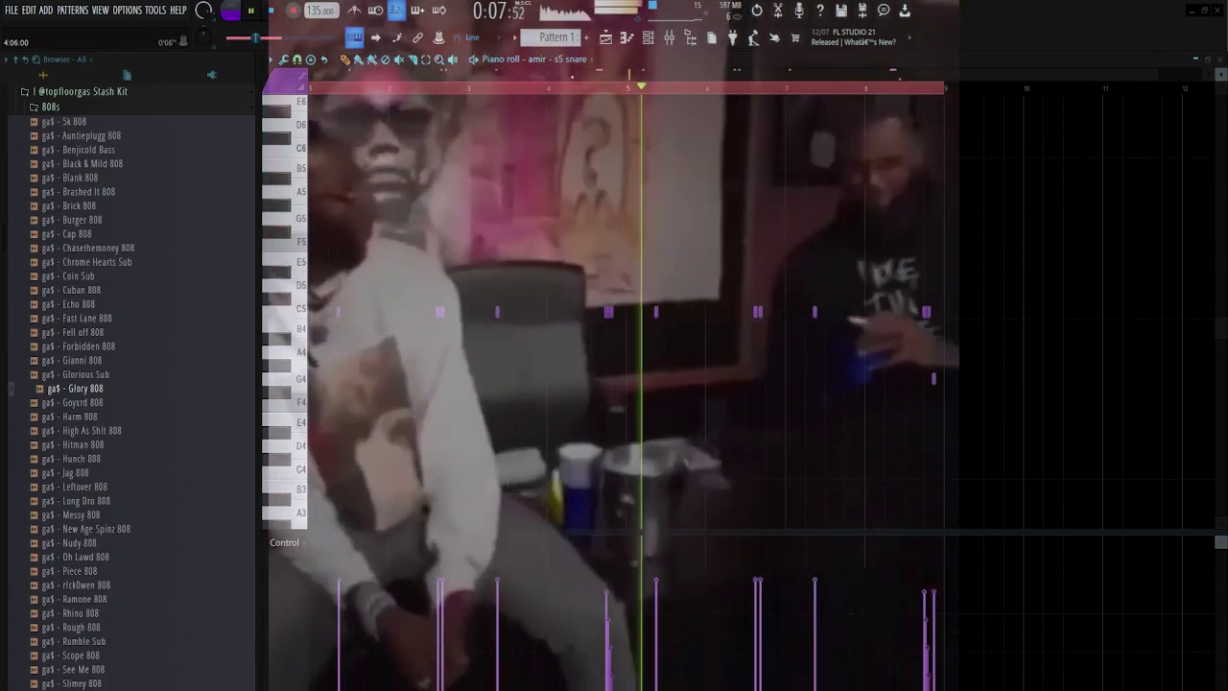
# Review the piano rolls of meds_ring_808, ga$ - Glory 808, ga$ - r!ck0wen 808 and ga$ - Camera Fx during playback.
pyautogui.click(575, 58)
pyautogui.click(582, 197)
pyautogui.click(576, 58)
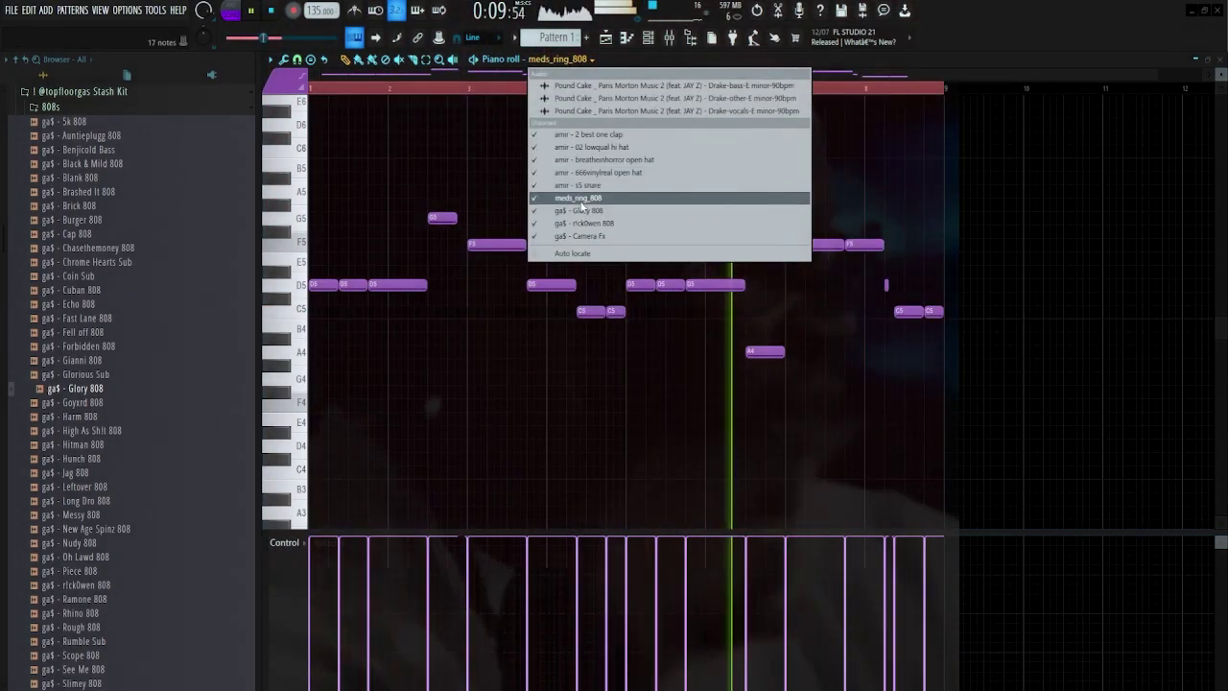
pyautogui.click(581, 210)
pyautogui.click(576, 59)
pyautogui.click(581, 223)
pyautogui.click(571, 58)
pyautogui.click(584, 238)
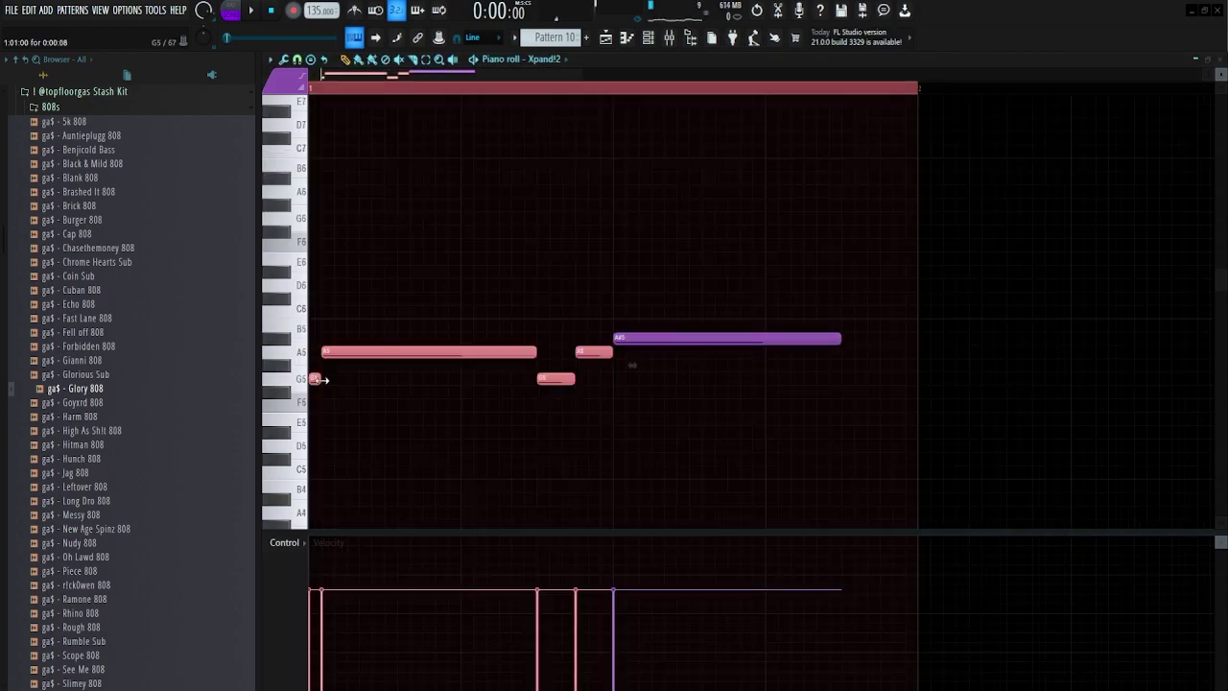
# Transpose the last four notes of the Xpand!2 melody in bar 8 up five semitones, play it back and clear the selection.
pyautogui.press('space')
pyautogui.scroll(-3, 437, 348)
pyautogui.press('space')
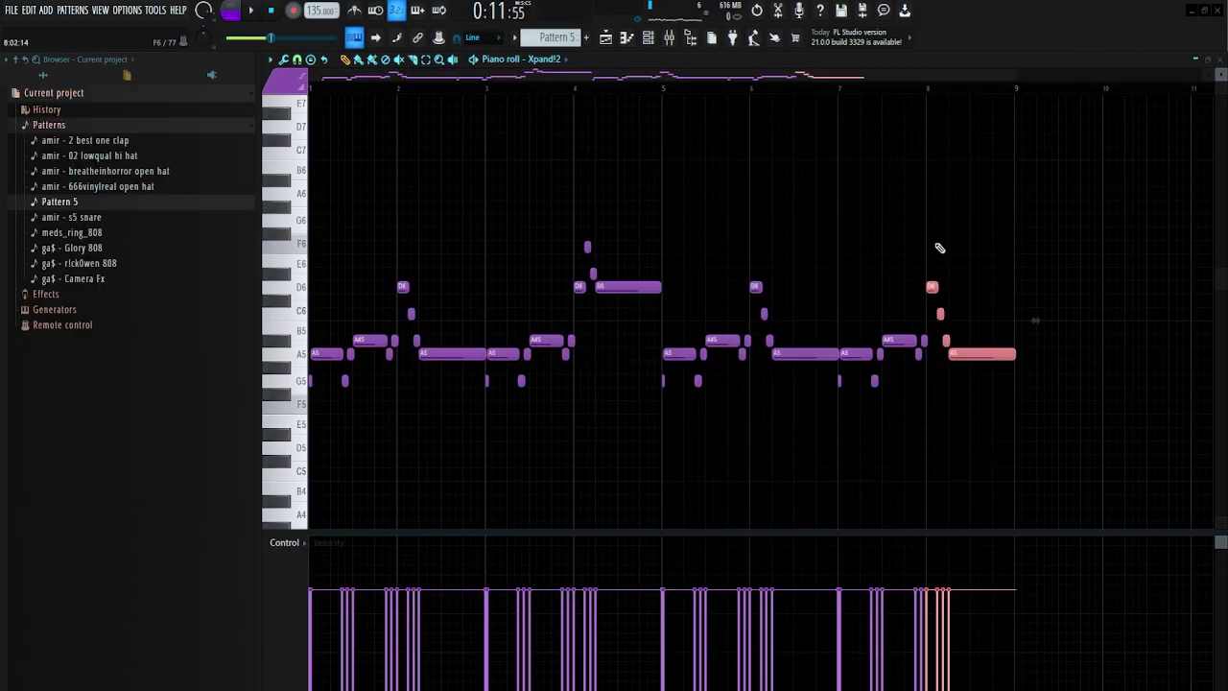
pyautogui.hotkey('shift', 'Up')
pyautogui.hotkey('shift', 'Up')
pyautogui.hotkey('shift', 'Up')
pyautogui.hotkey('shift', 'Up')
pyautogui.hotkey('shift', 'Up')
pyautogui.press('space')
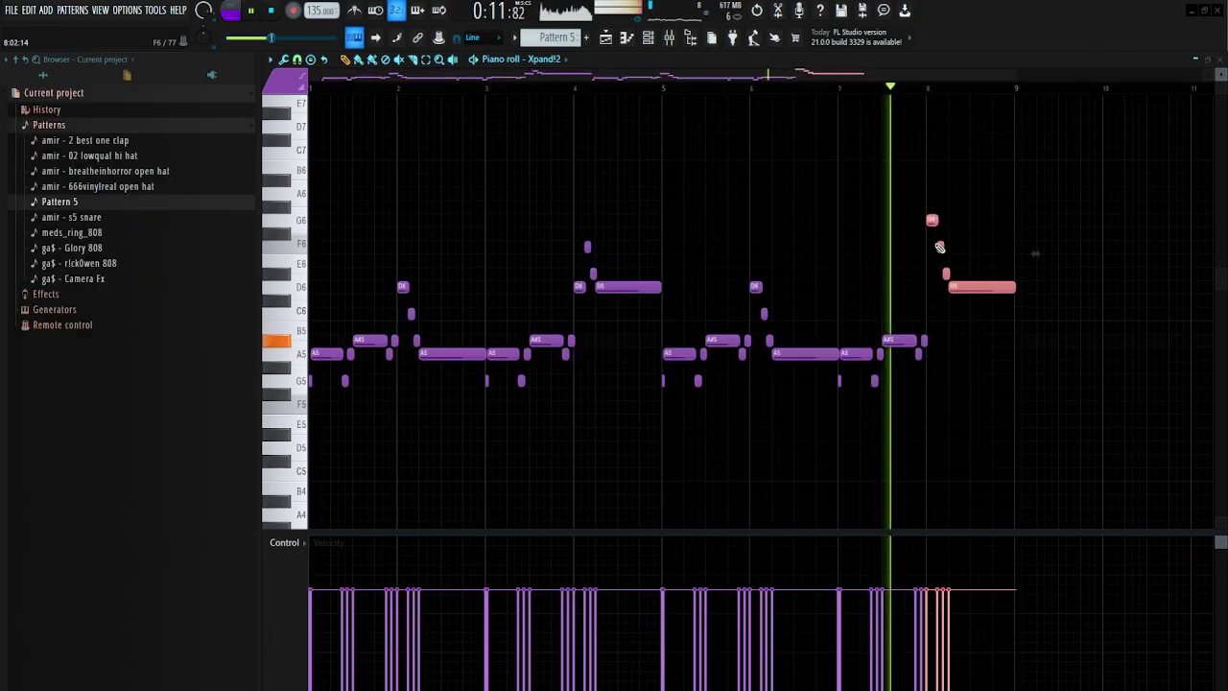
pyautogui.hotkey('ctrl', 'd')
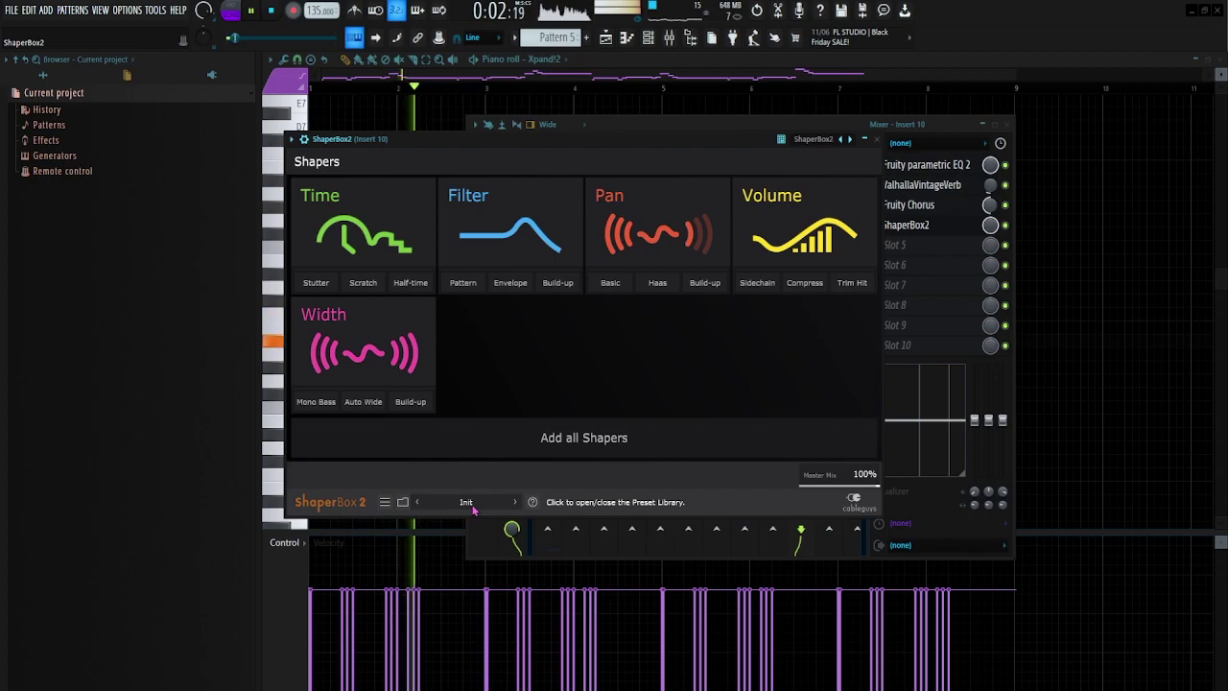
# Load the Motion Rhythmer 2 preset in ShaperBox2 on Insert 10.
pyautogui.click(467, 503)
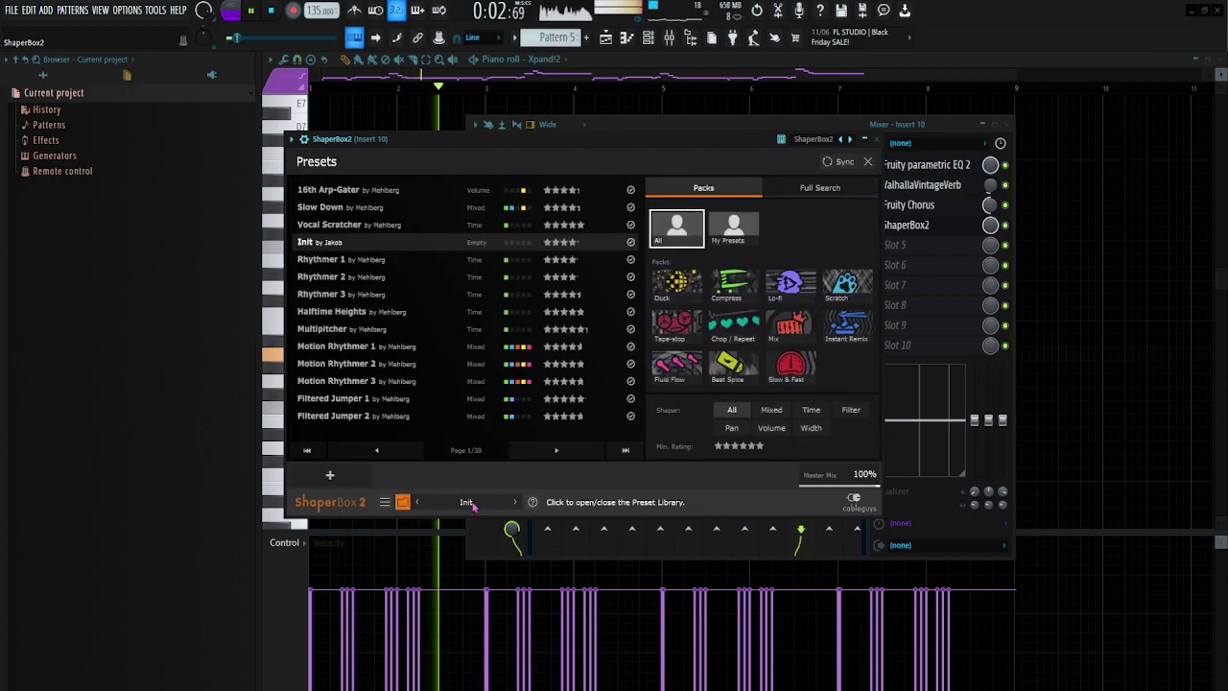
pyautogui.click(403, 366)
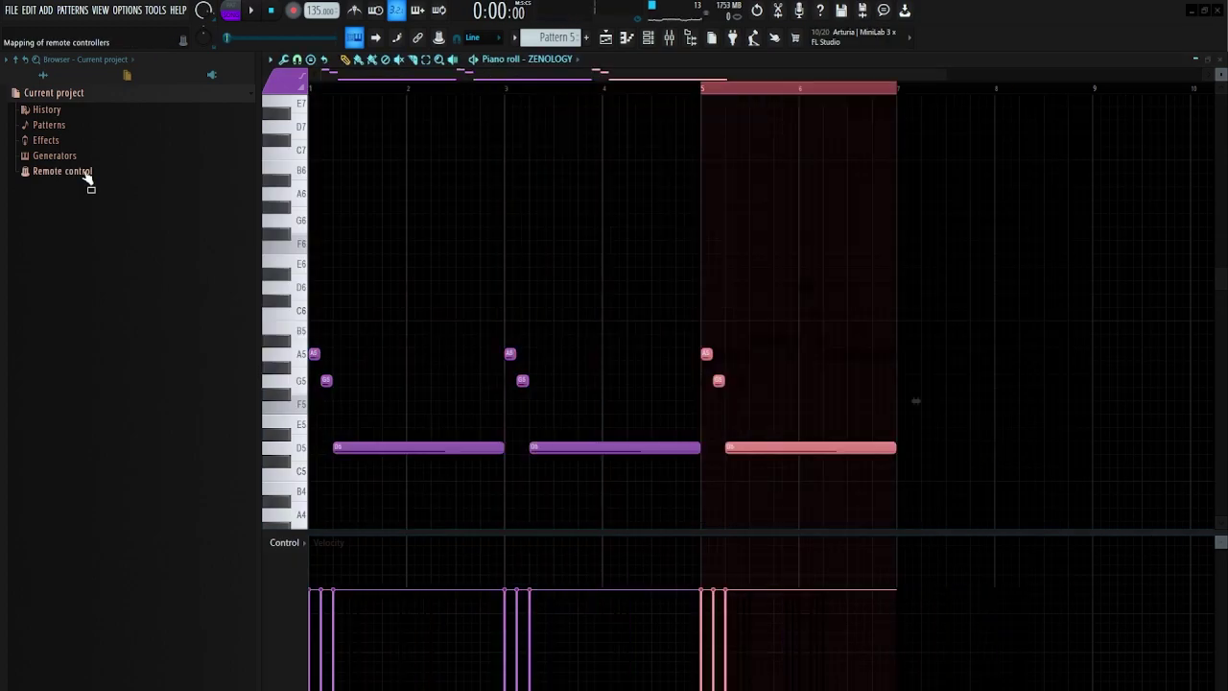
# Duplicate the ZENOLOGY phrase from bars 5-6 into bars 7-8 and clear the selection.
pyautogui.hotkey('ctrl', 'b')
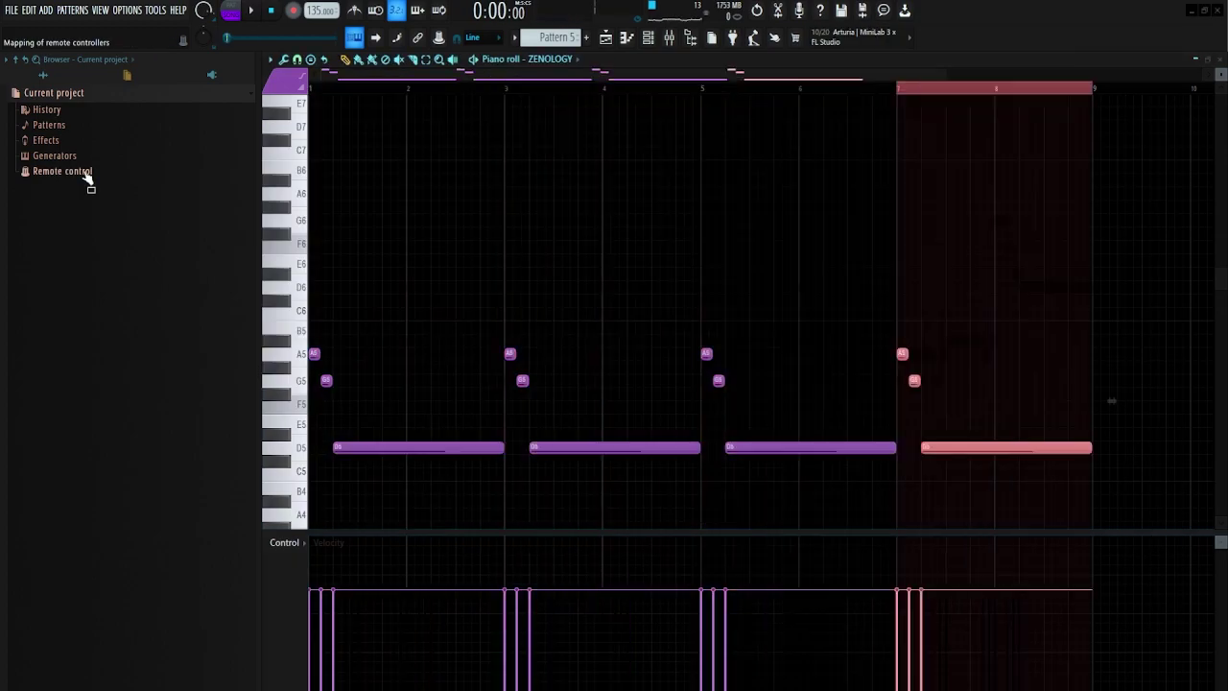
pyautogui.keyDown('ctrl'); pyautogui.click(916, 92); pyautogui.keyUp('ctrl')
# Try the ZENOLOGY melody one octave higher, return it to its original octave and play it back.
pyautogui.hotkey('ctrl', 'Up')
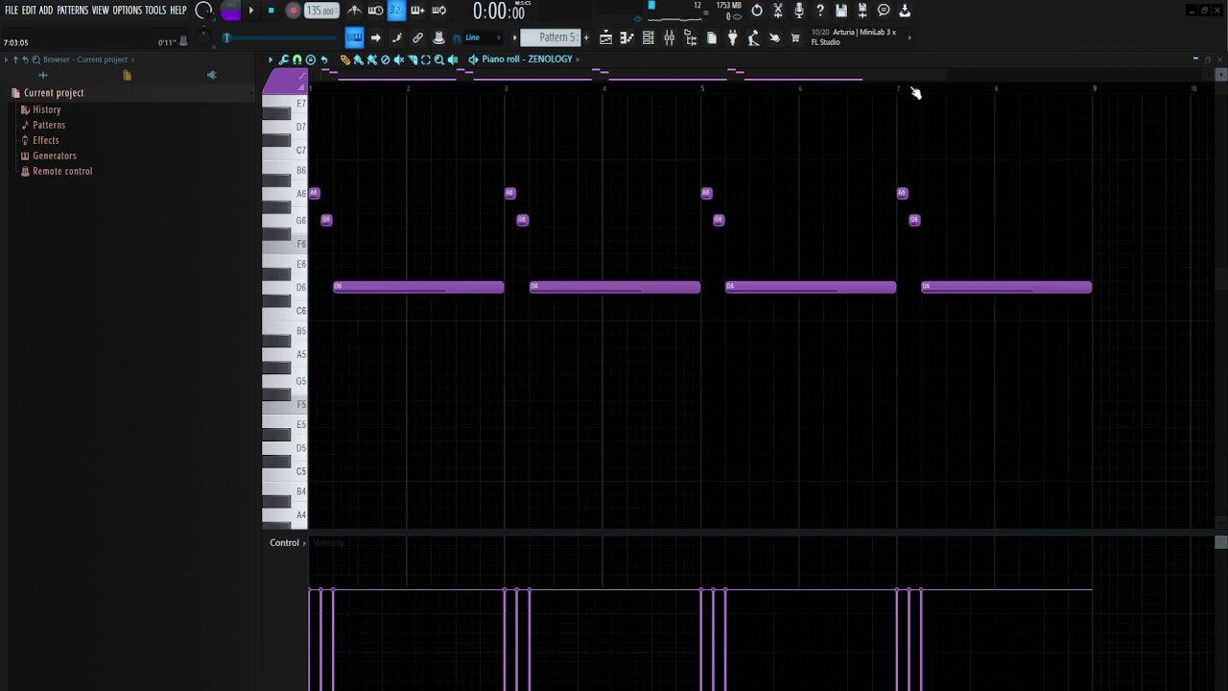
pyautogui.press('space')
pyautogui.press('space')
pyautogui.hotkey('ctrl', 'Down')
pyautogui.press('space')
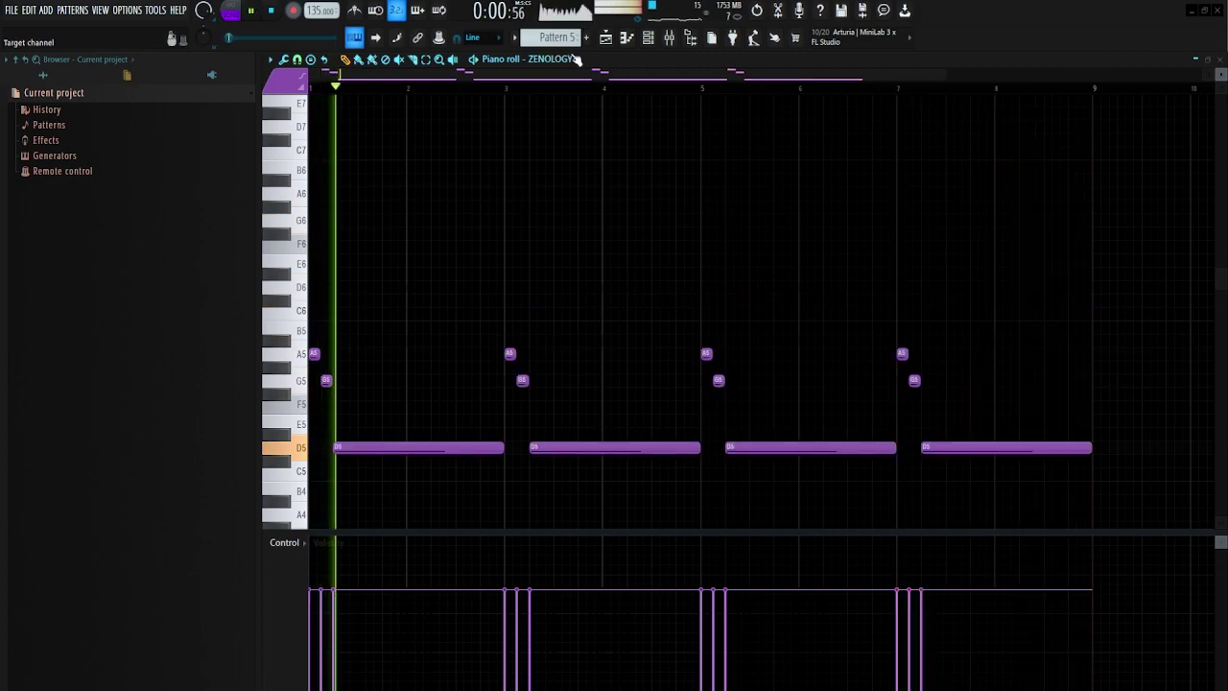
# Stop playback, check the ZENOLOGY channel's preset in its plugin window and close the window.
pyautogui.press('F6')
pyautogui.press('space')
pyautogui.click(533, 369)
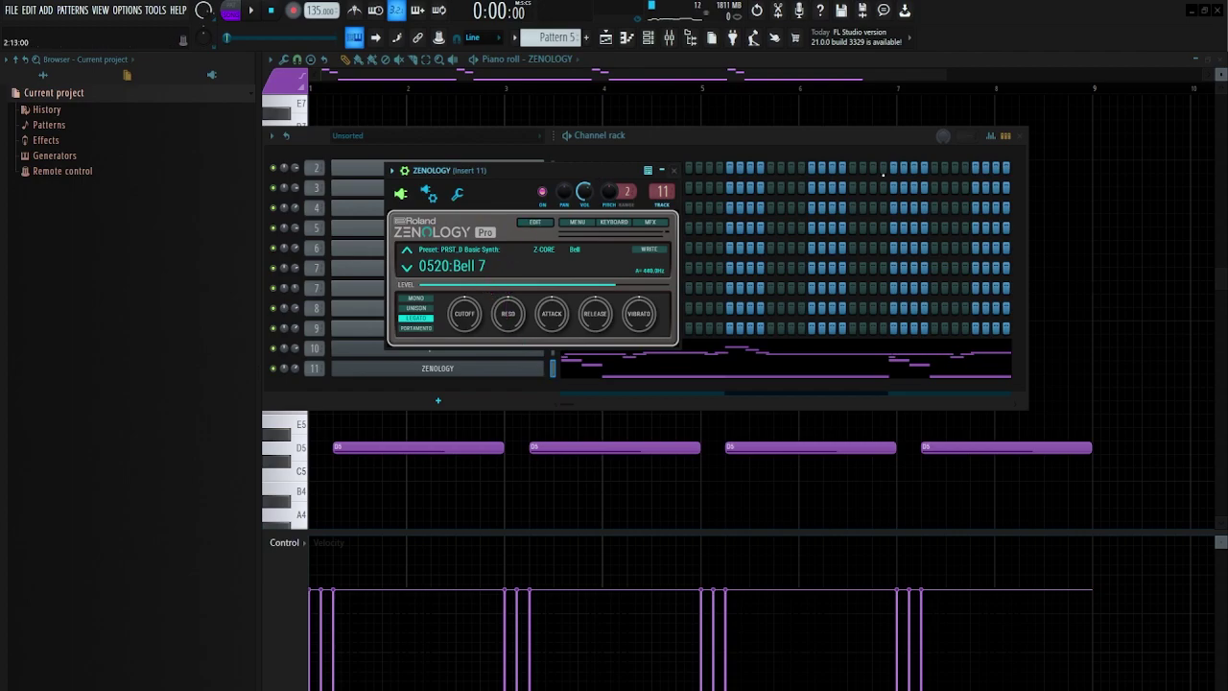
pyautogui.click(1049, 201)
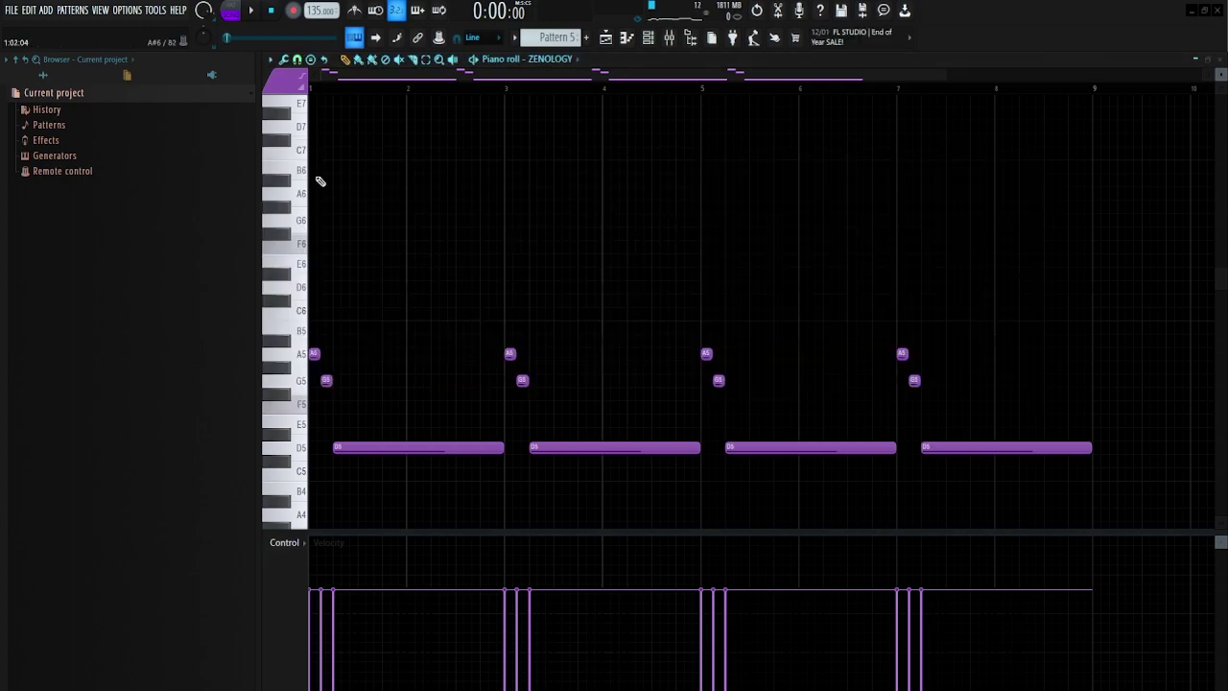
# Transpose the whole ZENOLOGY melody up one octave and play it back.
pyautogui.hotkey('ctrl', 'Up')
pyautogui.press('space')
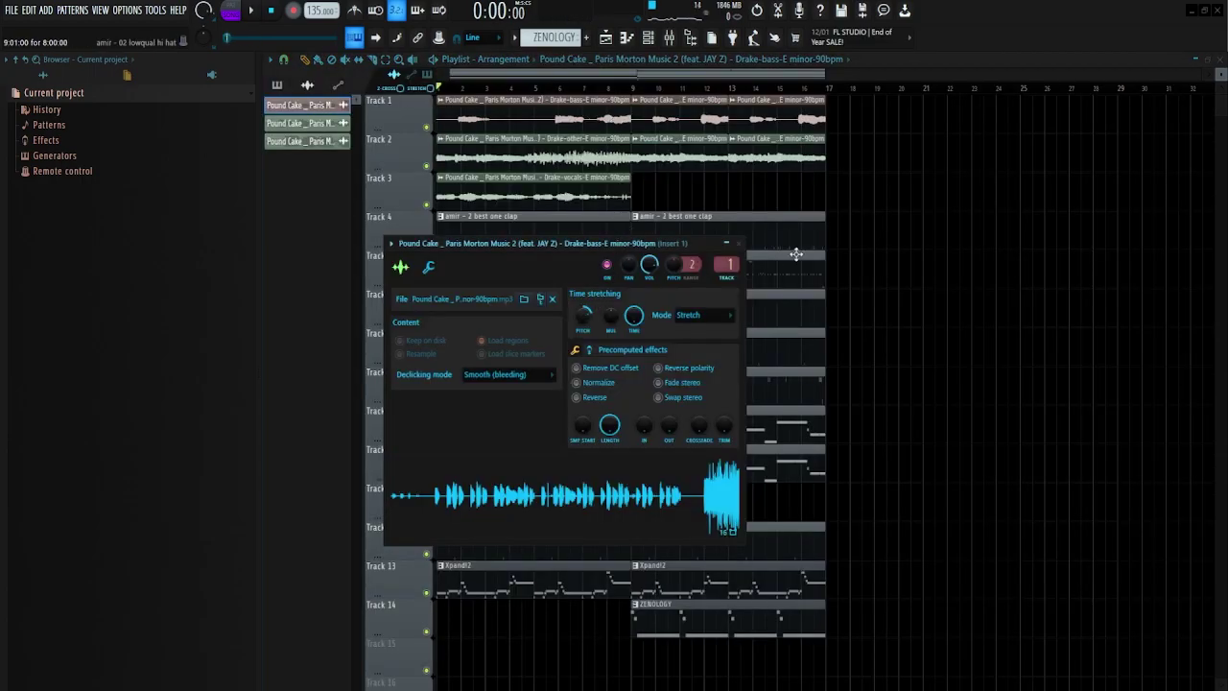
# Close the Pound Cake bass stem's channel settings and play through the arrangement in the playlist.
pyautogui.click(740, 246)
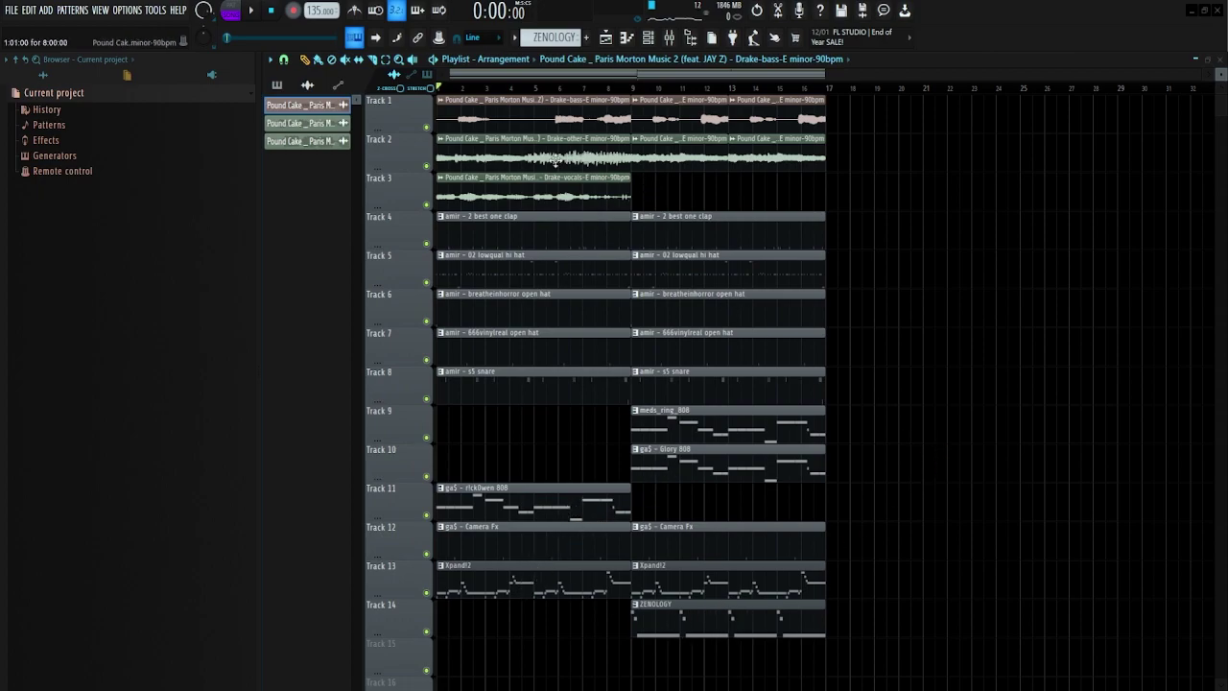
pyautogui.press('space')
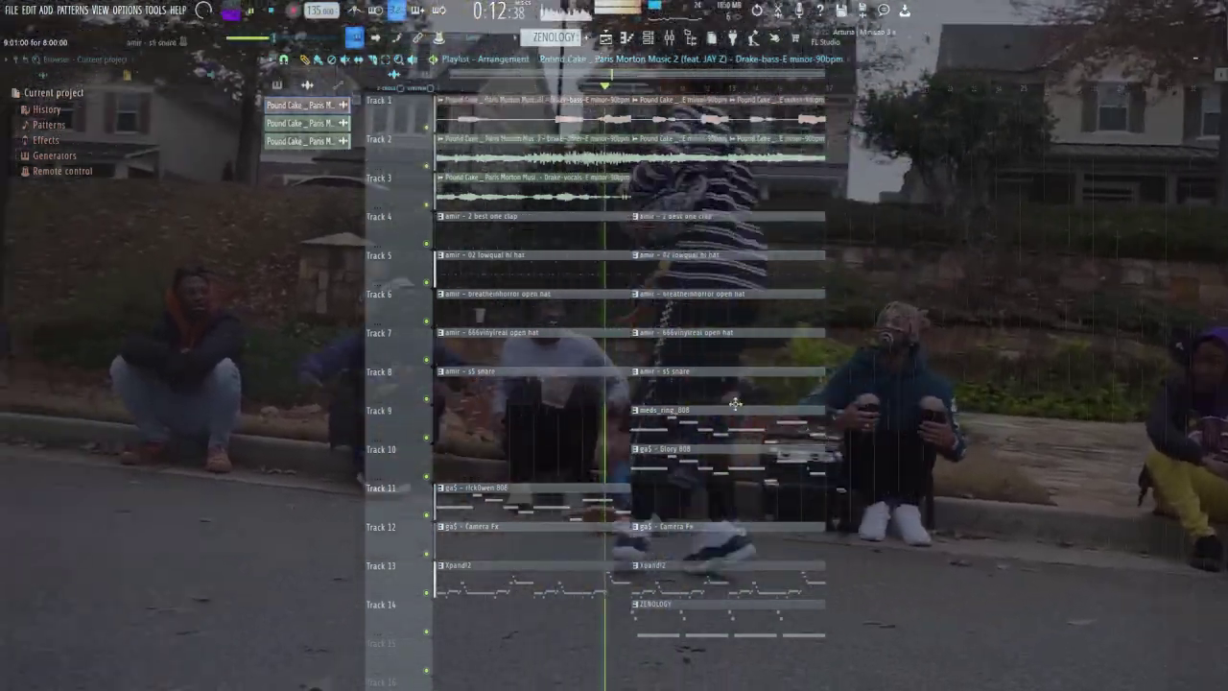
pyautogui.press('space')
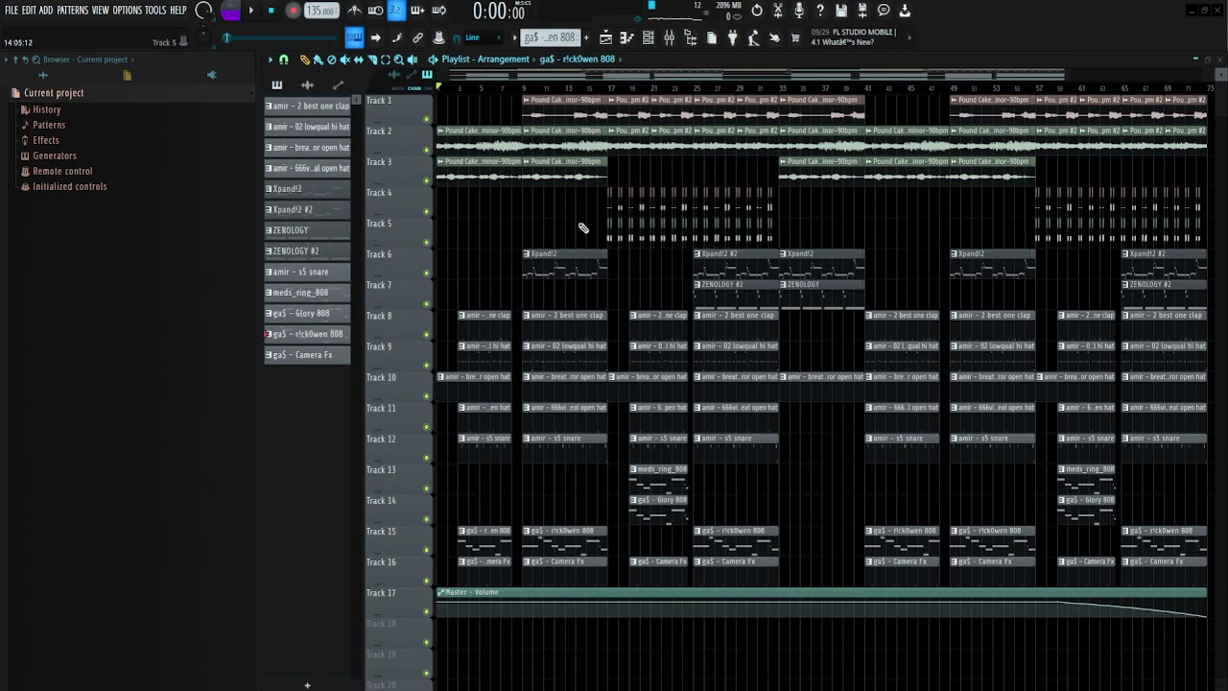
# Examine the clip layout of the full arrangement, focusing on the intro and the drum and 808 tracks starting at bars 3 and 9.
pyautogui.scroll(-2, 802, 225)
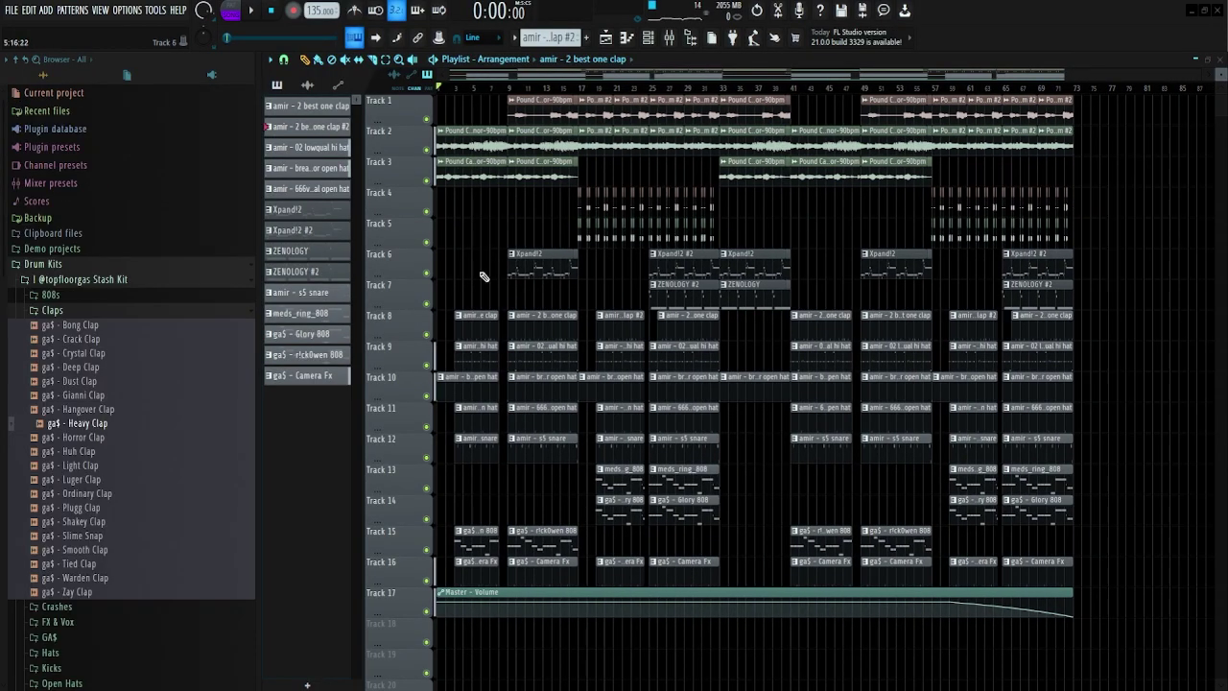
pyautogui.moveTo(468, 96); pyautogui.dragTo(563, 589)
pyautogui.keyDown('ctrl'); pyautogui.click(490, 271); pyautogui.keyUp('ctrl')
pyautogui.scroll(5, 490, 272)
pyautogui.moveTo(456, 311); pyautogui.dragTo(468, 573)
pyautogui.keyDown('ctrl'); pyautogui.click(801, 403); pyautogui.keyUp('ctrl')
pyautogui.moveTo(625, 360); pyautogui.dragTo(614, 587)
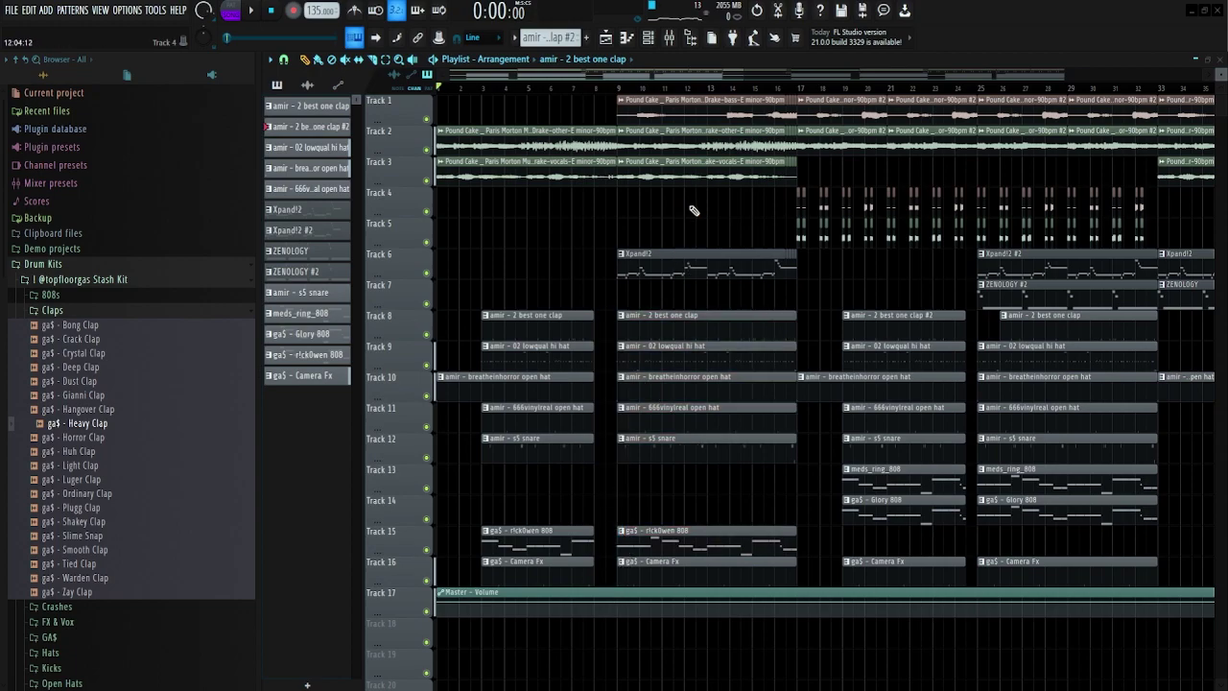
# Inspect the short stutter clips on Tracks 1, 2, 3 and 6 just before bar 17 by selecting them.
pyautogui.scroll(8, 745, 266)
pyautogui.moveTo(479, 96); pyautogui.dragTo(539, 284)
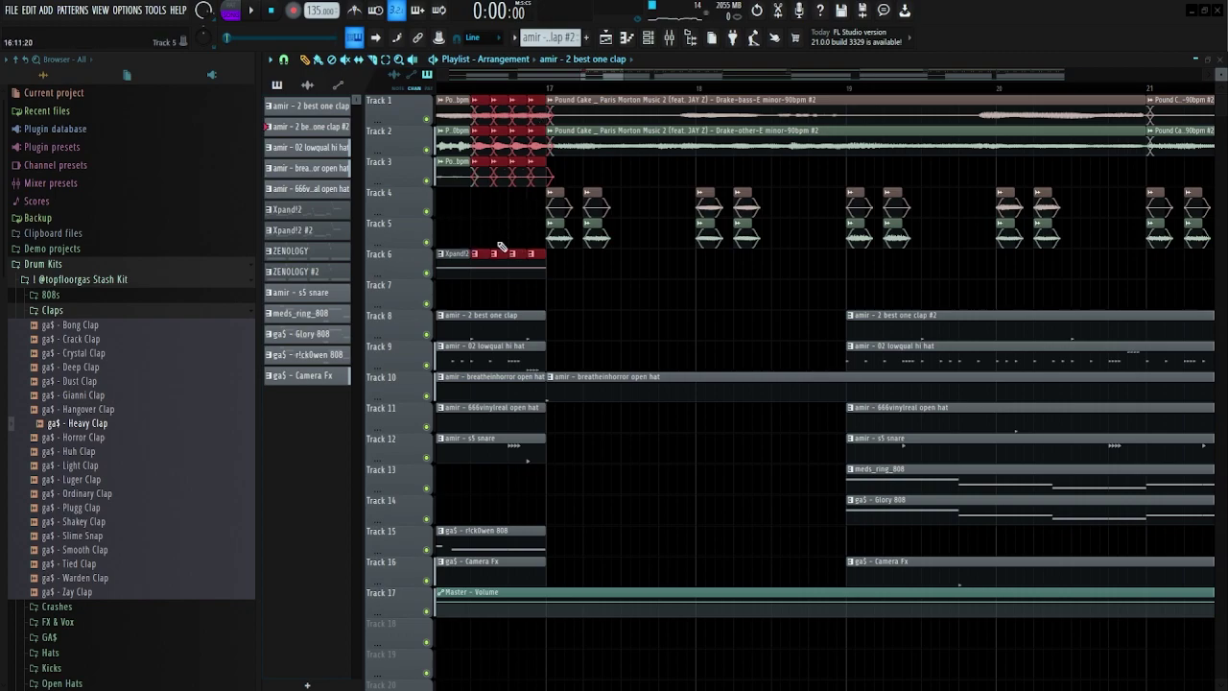
pyautogui.scroll(-10, 500, 246)
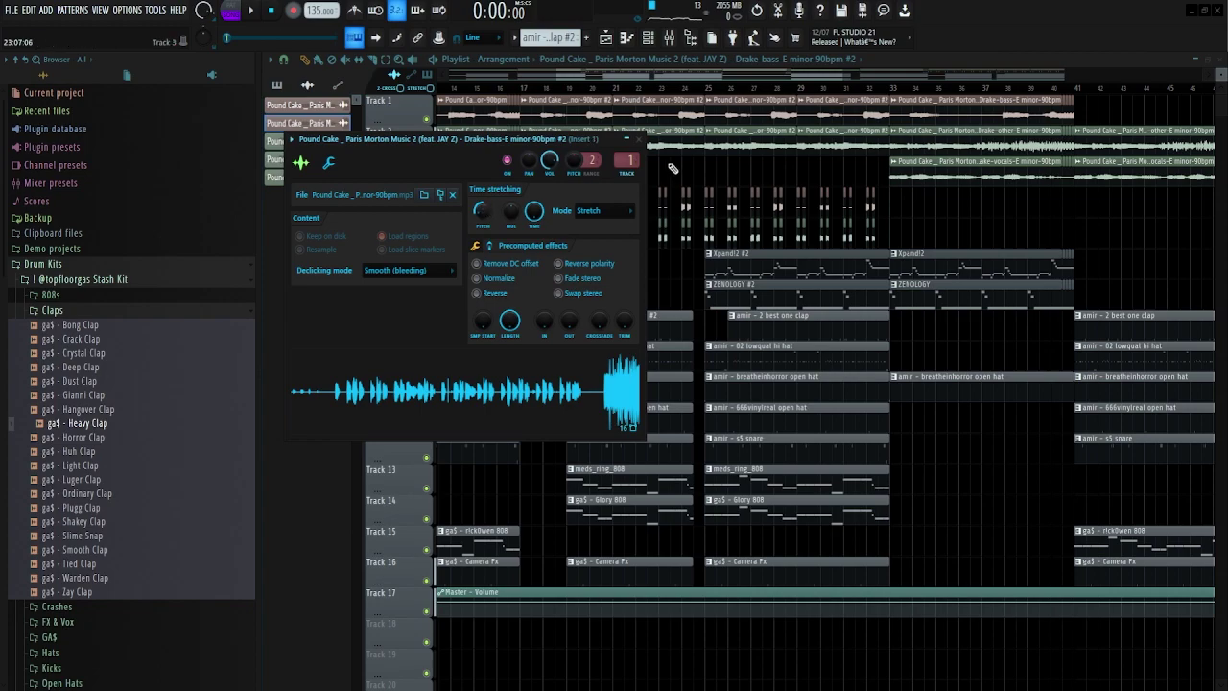
# Close the bass stem's channel settings and inspect the chopped stem clips on Tracks 4 and 5 from bar 17 by selecting them.
pyautogui.click(640, 140)
pyautogui.scroll(8, 506, 208)
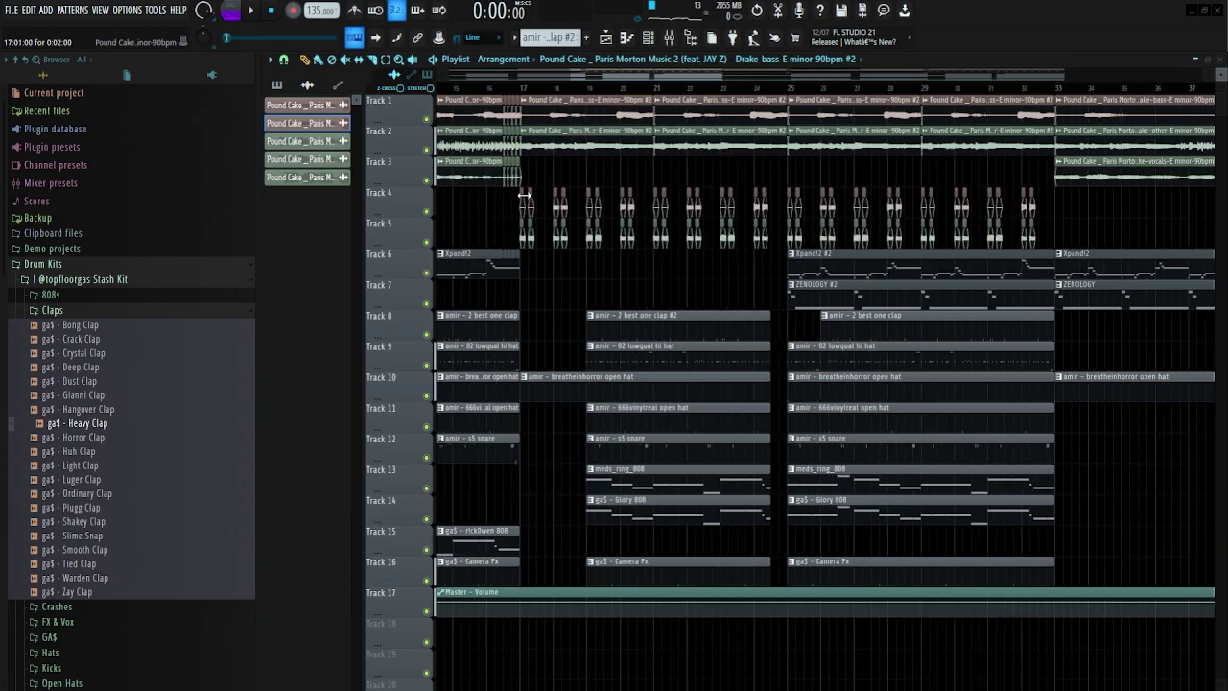
pyautogui.moveTo(521, 201); pyautogui.dragTo(917, 249)
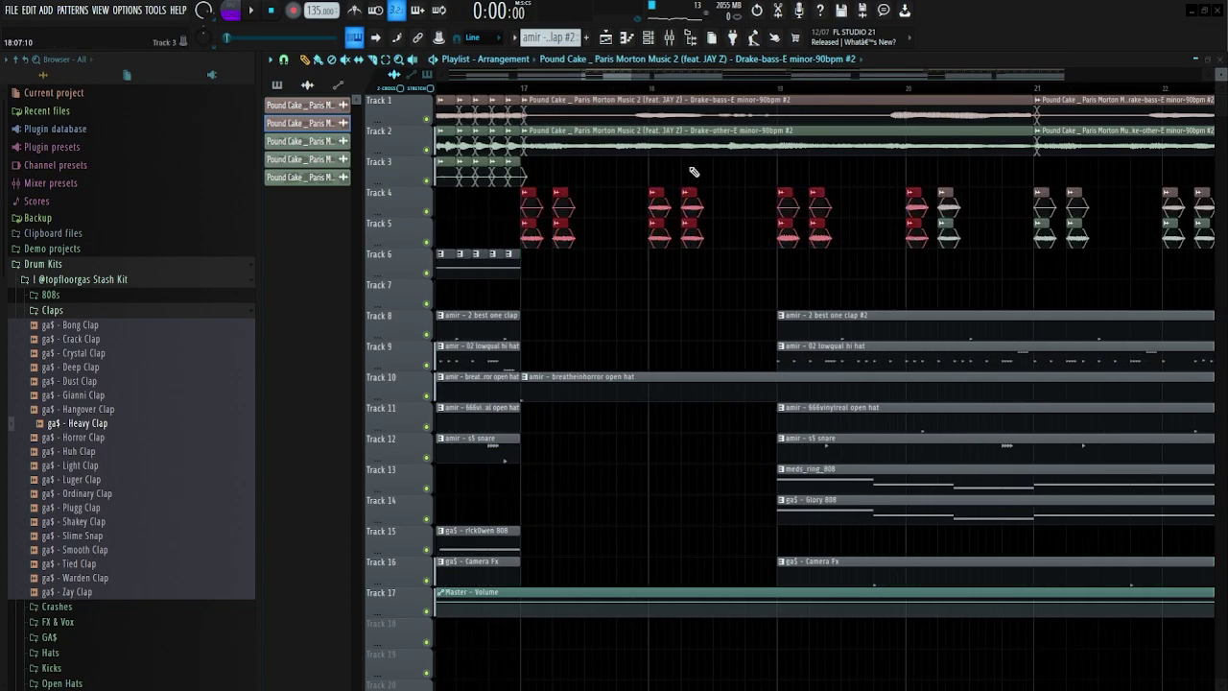
pyautogui.scroll(-6, 667, 197)
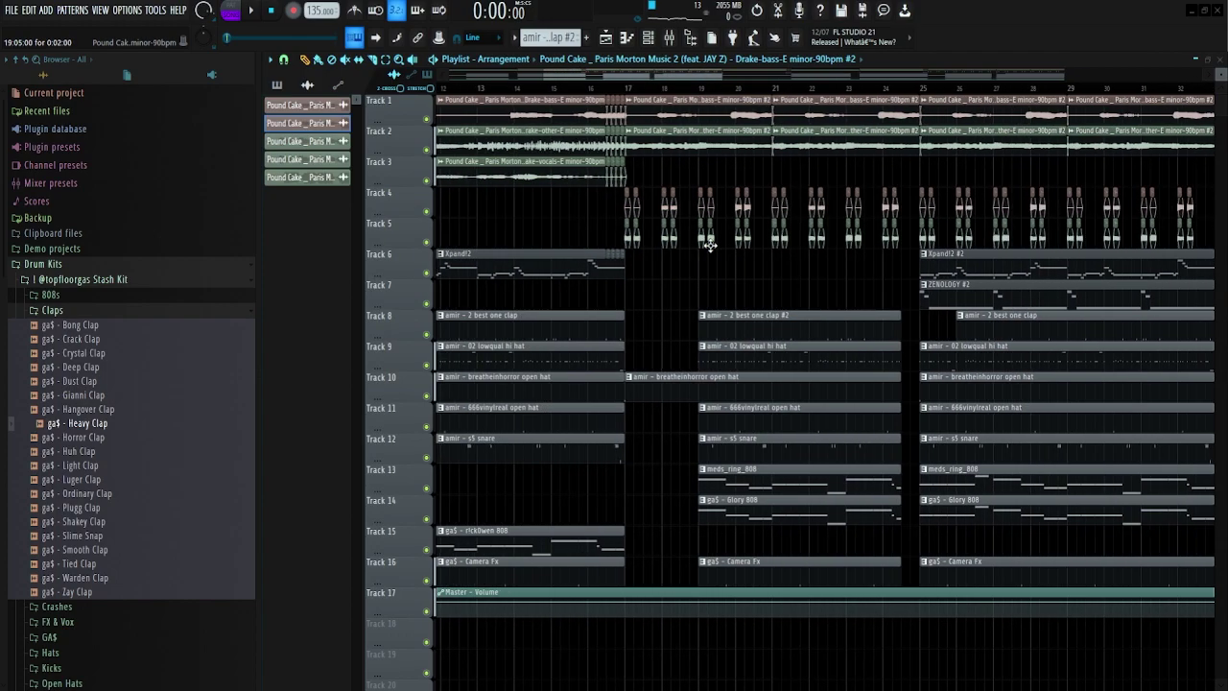
# Examine the Xpand!2 #2 and ZENOLOGY #2 clips on Tracks 6 and 7 starting at bar 25.
pyautogui.scroll(-1, 718, 252)
pyautogui.scroll(-6, 695, 250)
pyautogui.scroll(6, 745, 250)
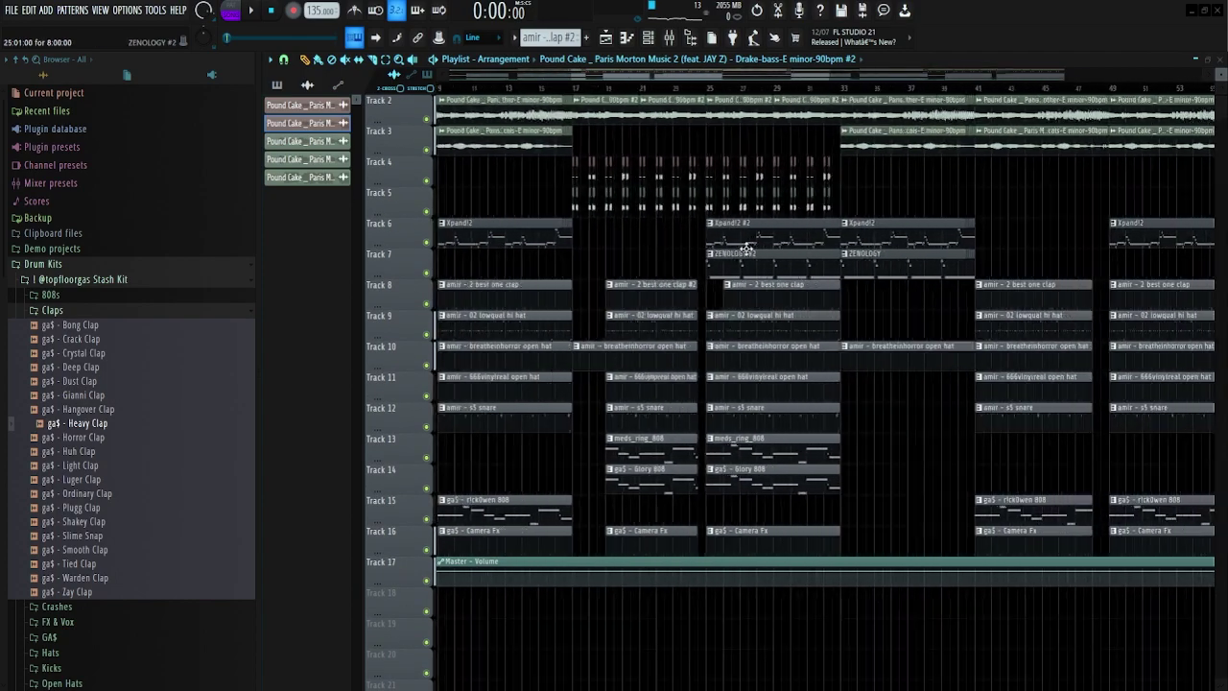
pyautogui.moveTo(703, 240); pyautogui.dragTo(710, 265)
pyautogui.keyDown('ctrl'); pyautogui.click(651, 254); pyautogui.keyUp('ctrl')
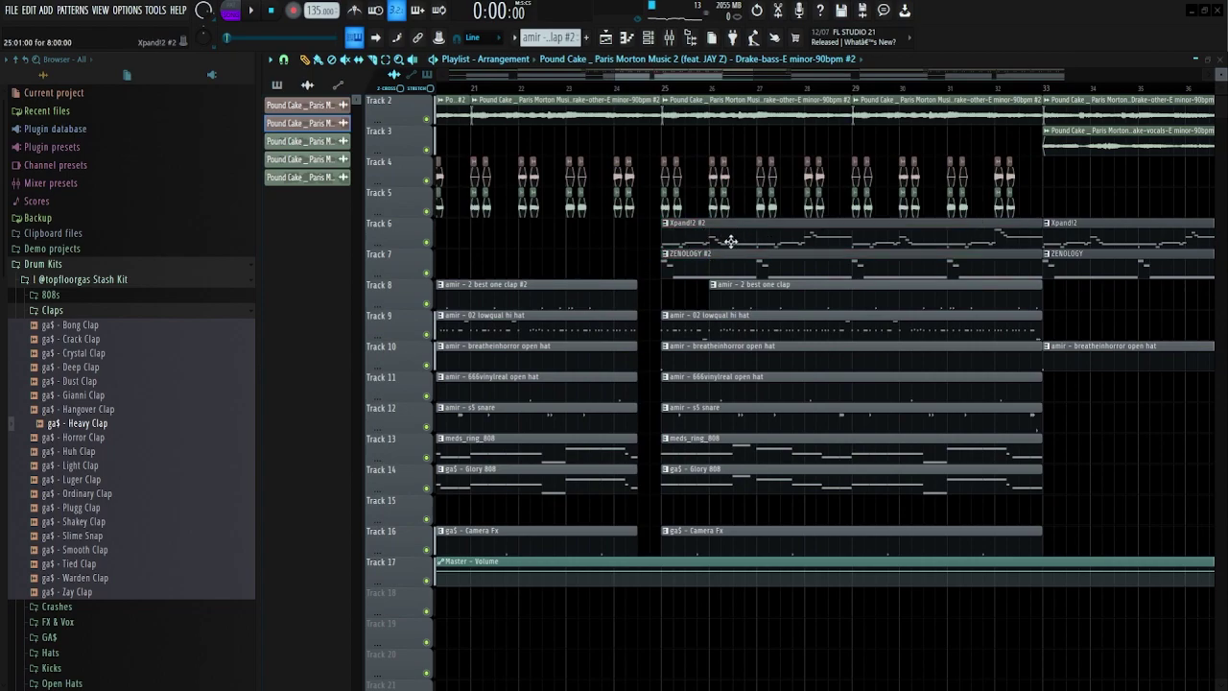
# Inspect the empty space on Tracks 8 to 16 between bars 17 and 19 by marking it with a selection.
pyautogui.scroll(-5, 556, 288)
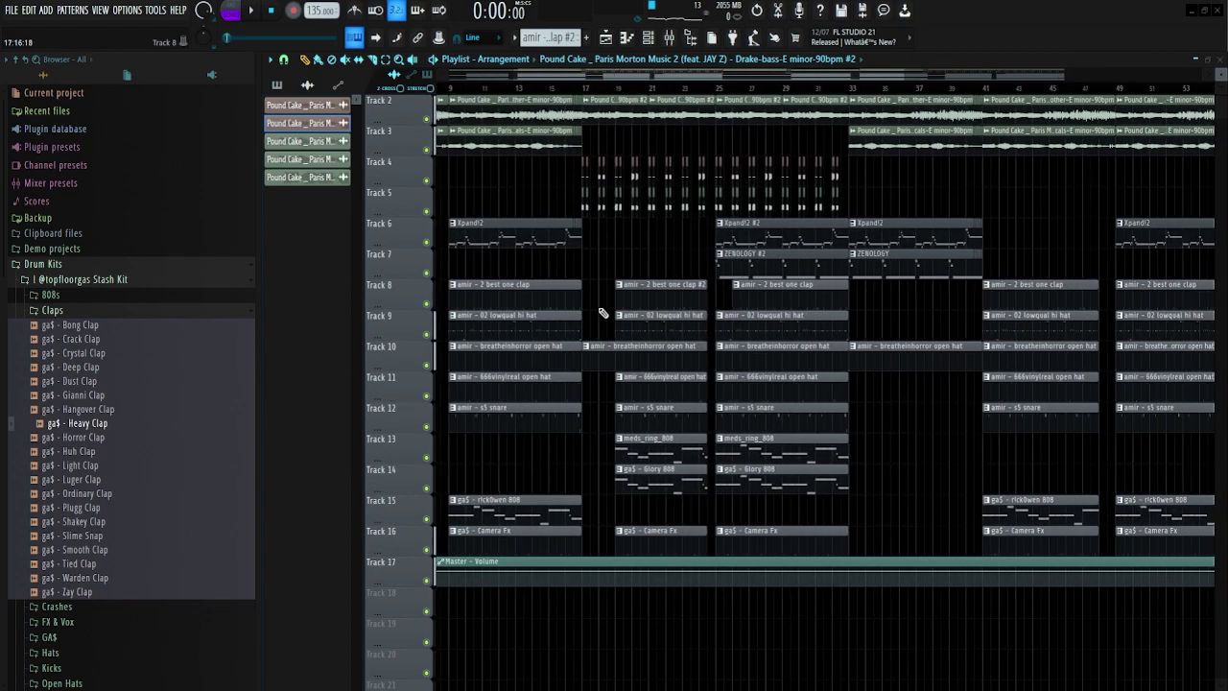
pyautogui.moveTo(593, 294); pyautogui.dragTo(612, 531)
pyautogui.keyDown('ctrl'); pyautogui.click(644, 269); pyautogui.keyUp('ctrl')
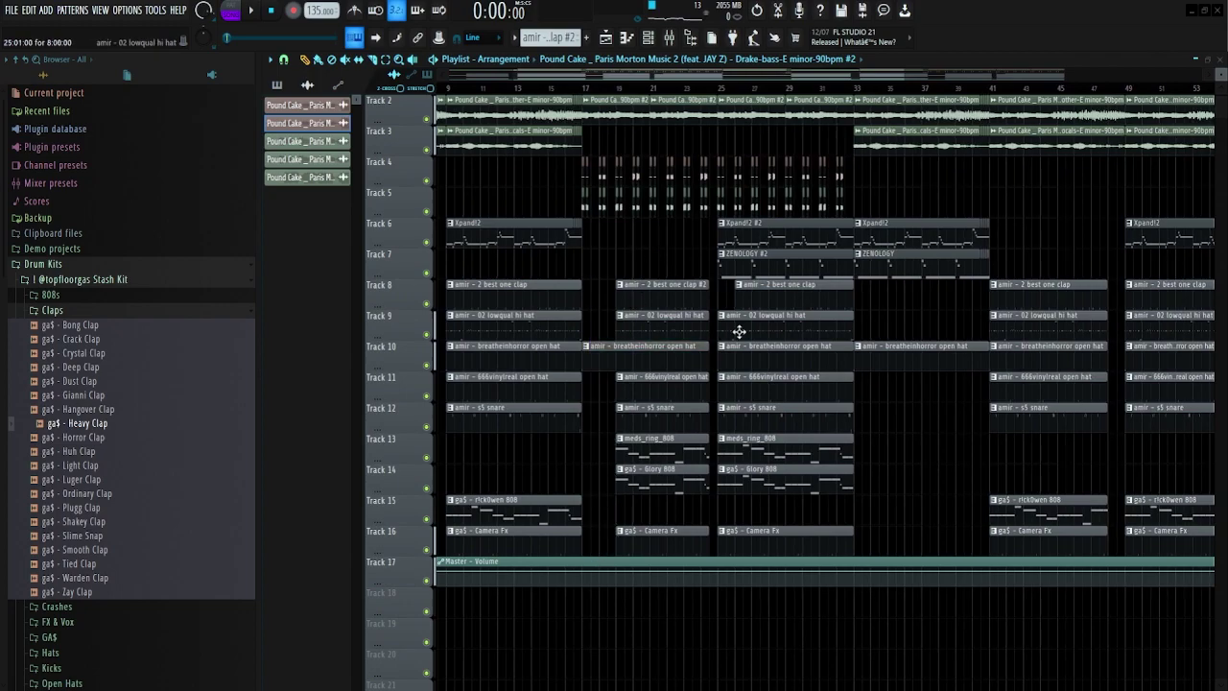
# Inspect the delayed clap entry on Track 8 after bar 25 by marking the gap before the clip.
pyautogui.scroll(4, 736, 325)
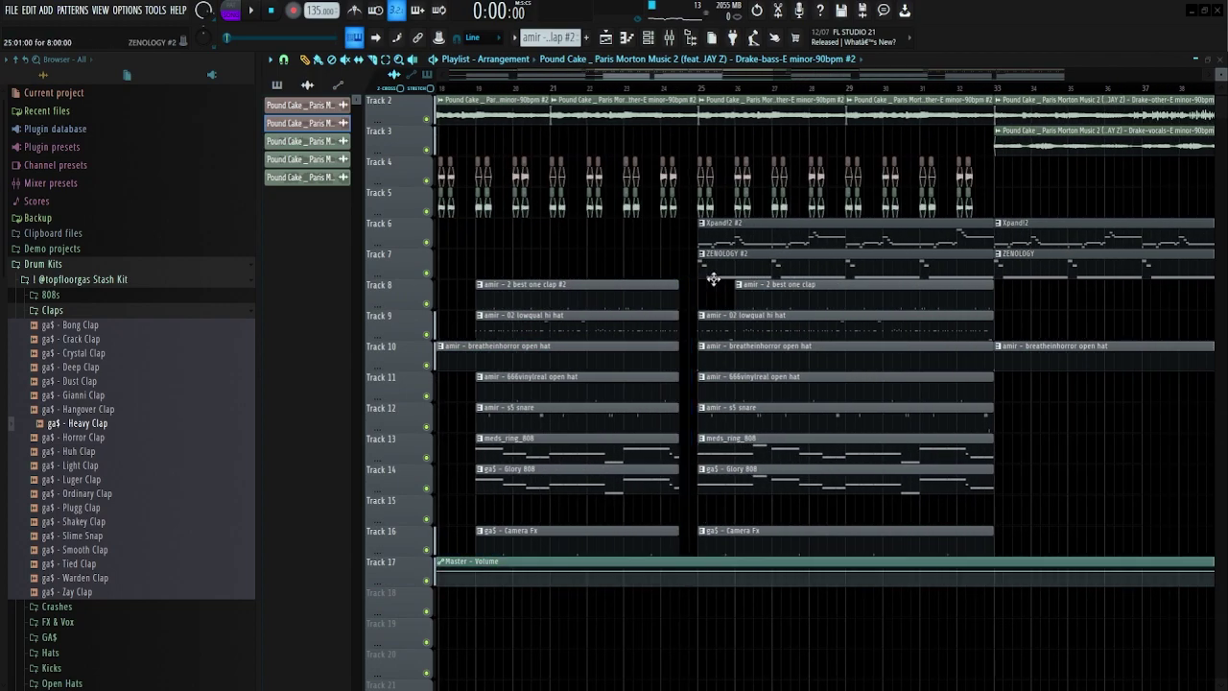
pyautogui.scroll(3, 714, 280)
pyautogui.moveTo(697, 281); pyautogui.dragTo(759, 303)
pyautogui.scroll(-5, 740, 294)
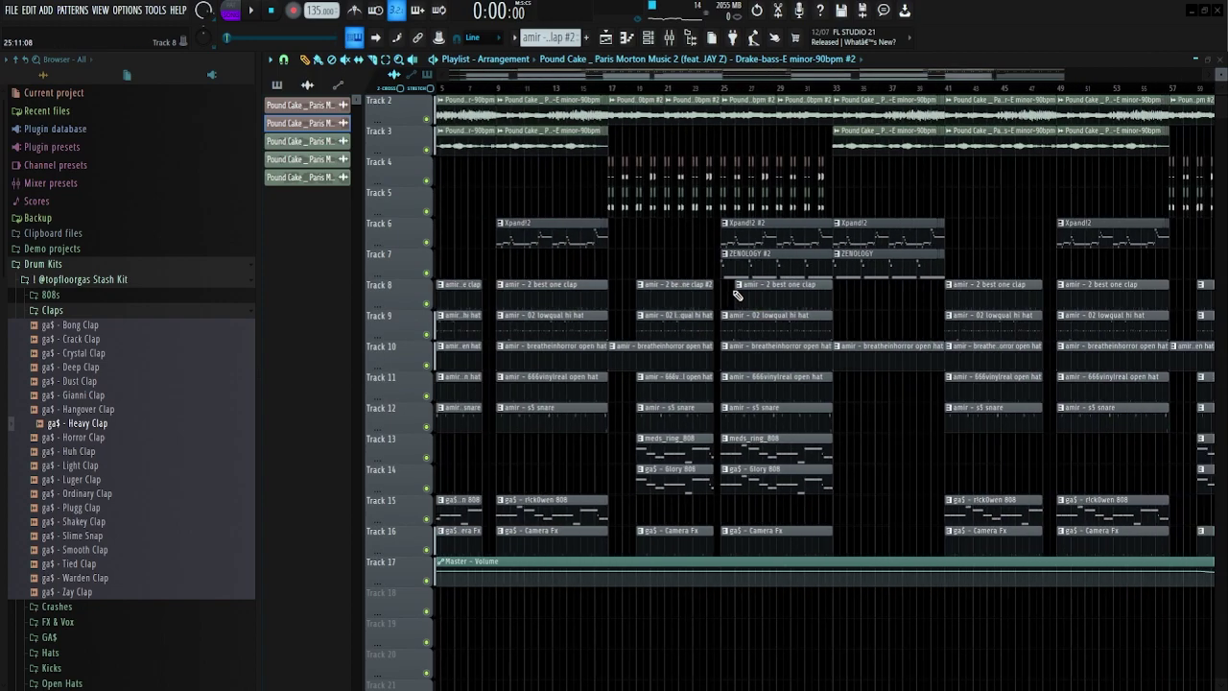
# Inspect the breakdown clips from bar 33 to 41 and the short stutter clips just before bar 41 by selecting them.
pyautogui.scroll(3, 892, 327)
pyautogui.moveTo(693, 97); pyautogui.dragTo(850, 384)
pyautogui.scroll(3, 850, 384)
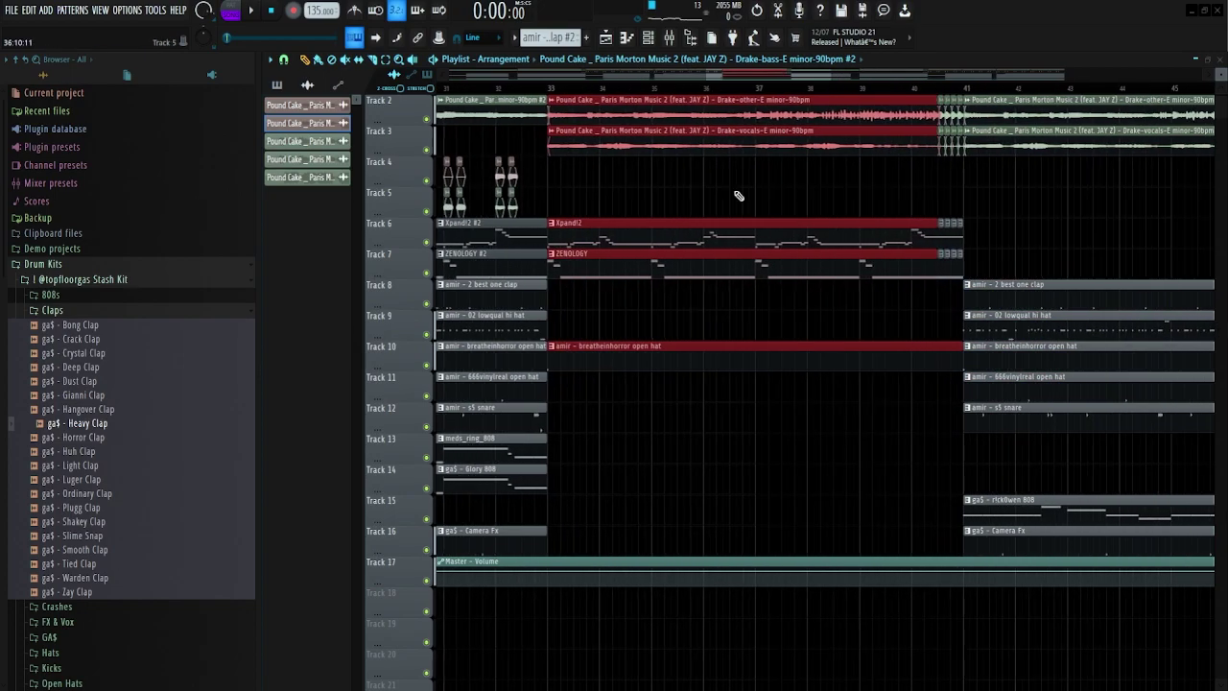
pyautogui.click(969, 201)
pyautogui.scroll(3, 960, 231)
pyautogui.moveTo(908, 96); pyautogui.dragTo(949, 309)
pyautogui.scroll(-8, 912, 316)
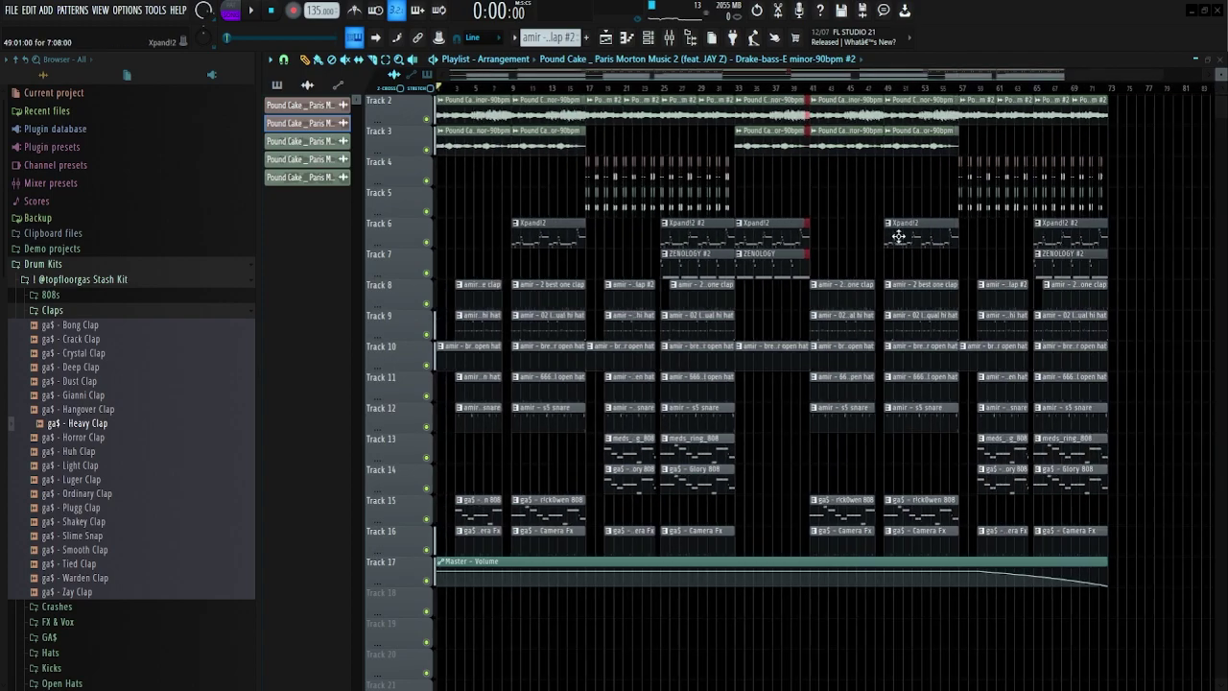
# Inspect the repeated sections from bars 41 to 57 and 57 to 73 by selecting their clips, and clear the selection.
pyautogui.moveTo(799, 100); pyautogui.dragTo(919, 543)
pyautogui.moveTo(946, 96); pyautogui.dragTo(1075, 549)
pyautogui.keyDown('ctrl'); pyautogui.click(1076, 537); pyautogui.keyUp('ctrl')
# Delete the hi-hat and open hat clips starting at bar 65 on Tracks 9 and 10, and undo the deletion.
pyautogui.rightClick(1025, 347)
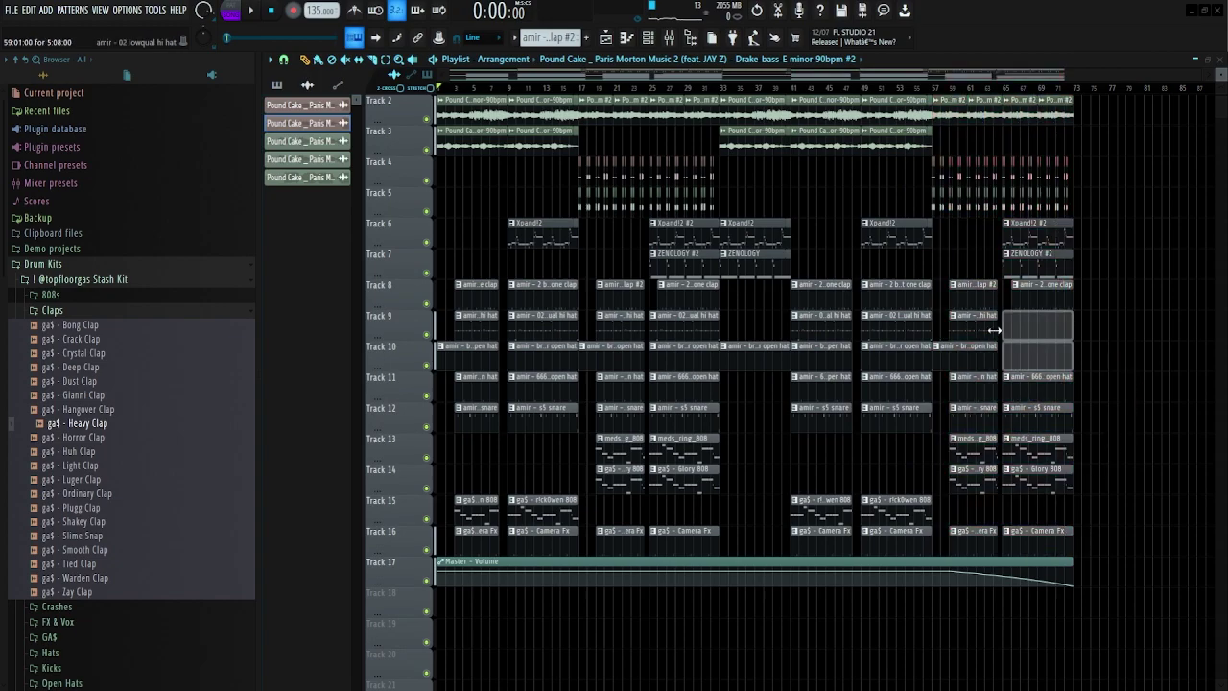
pyautogui.hotkey('ctrl', 'z')
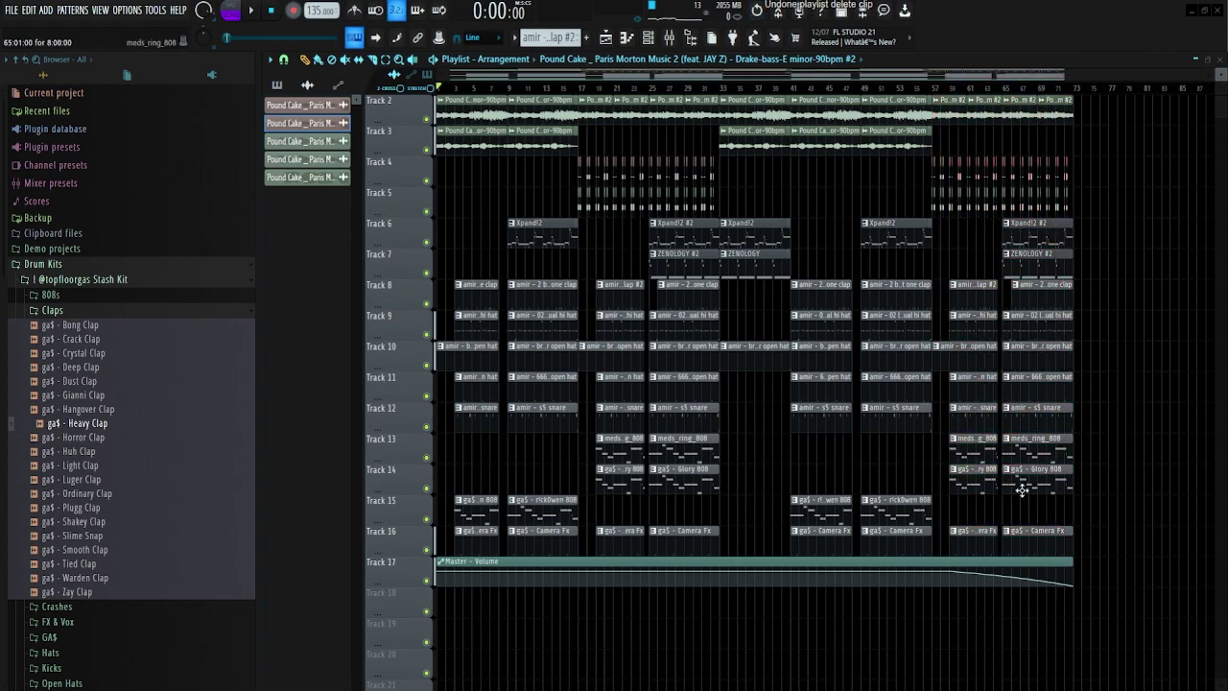
# Examine the Master - Volume automation curve on Track 17 over the final bars of the arrangement.
pyautogui.scroll(3, 876, 576)
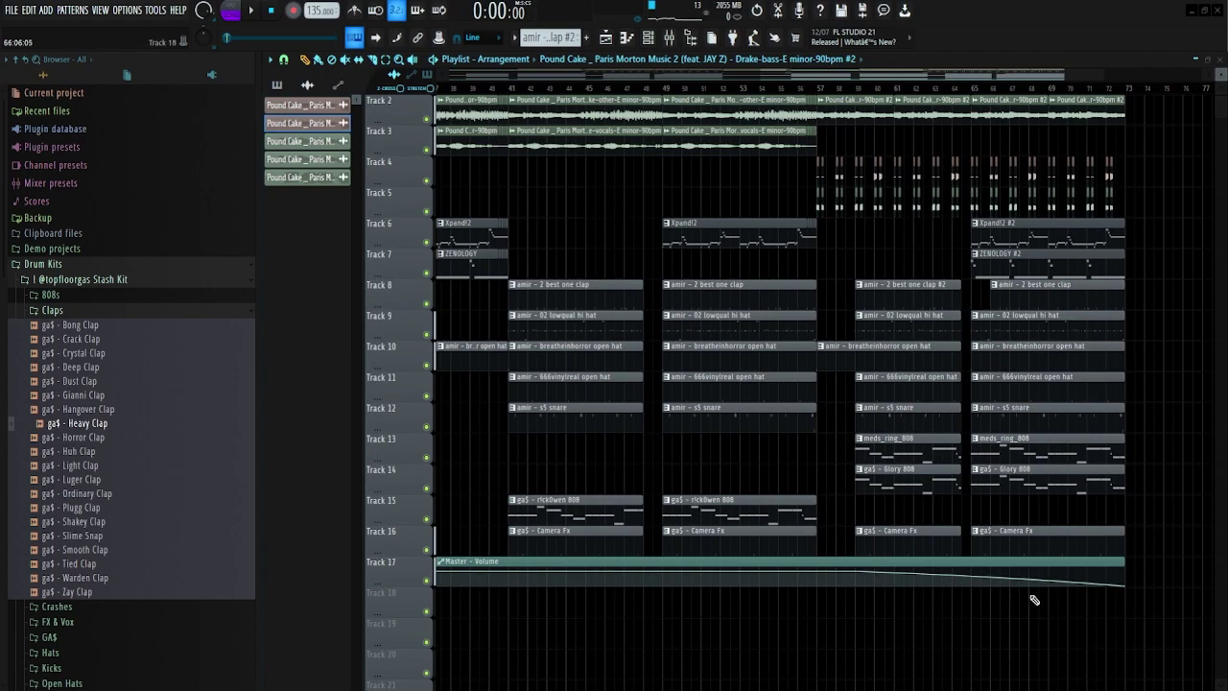
pyautogui.scroll(-3, 982, 594)
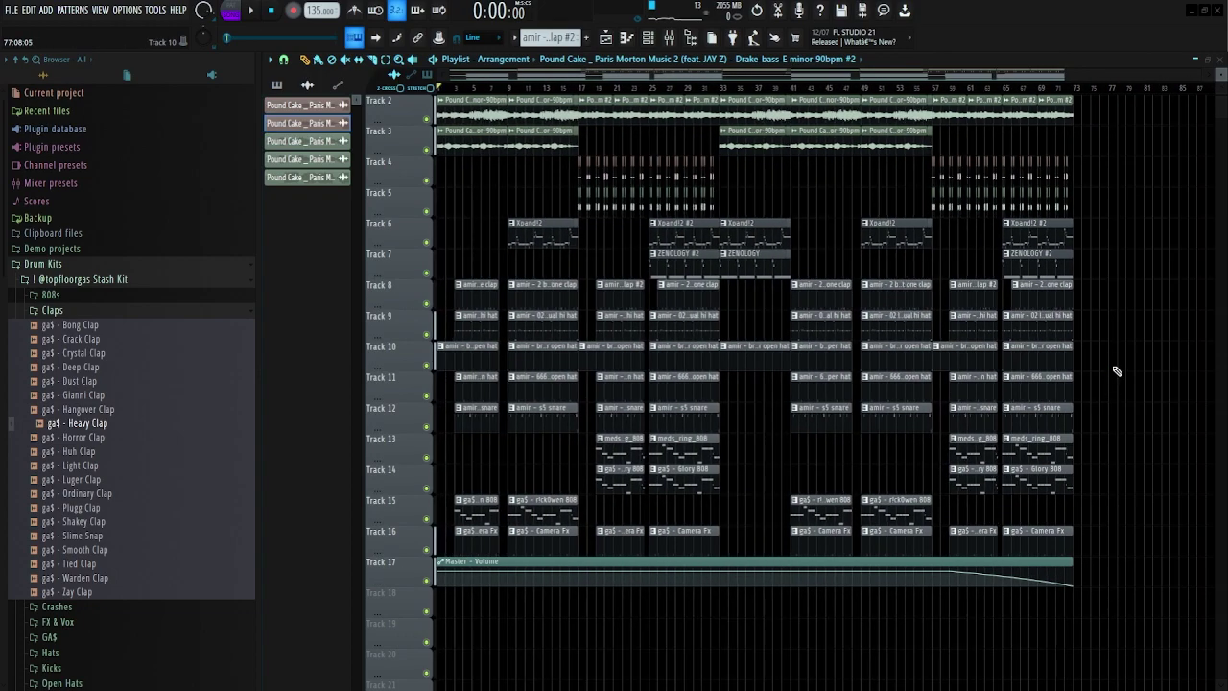